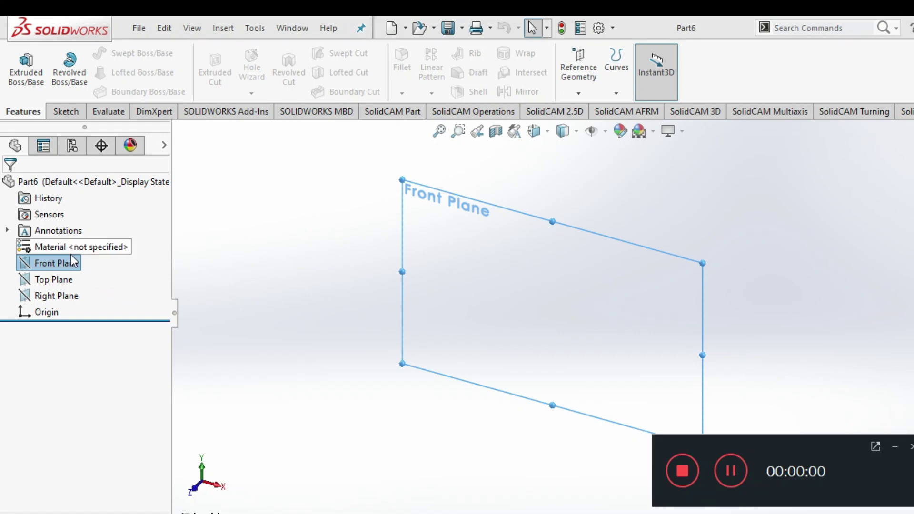
Step: Start a sketch on the Front Plane and draw a center rectangle from the origin
click(897, 445)
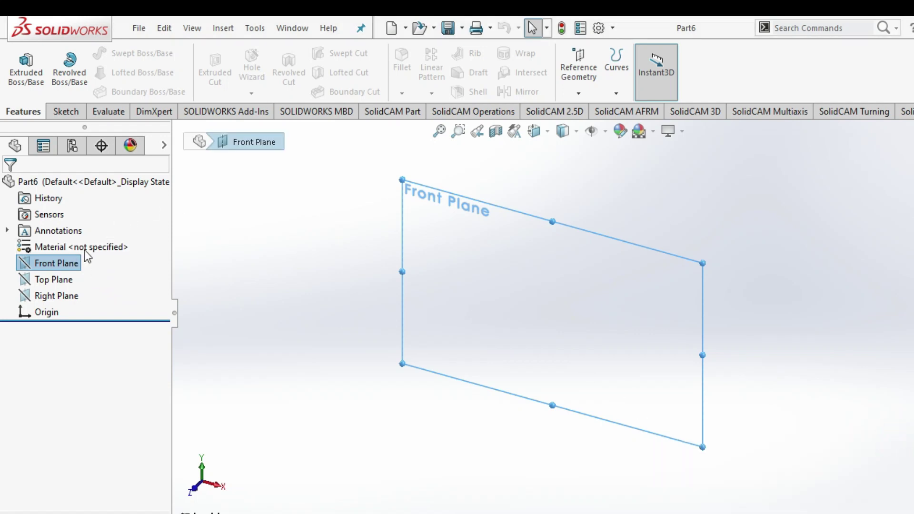
click(66, 112)
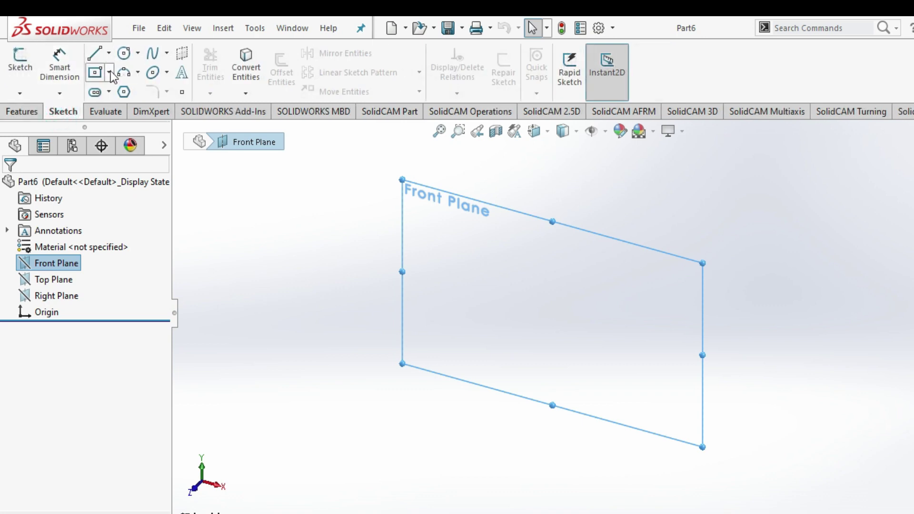
click(101, 74)
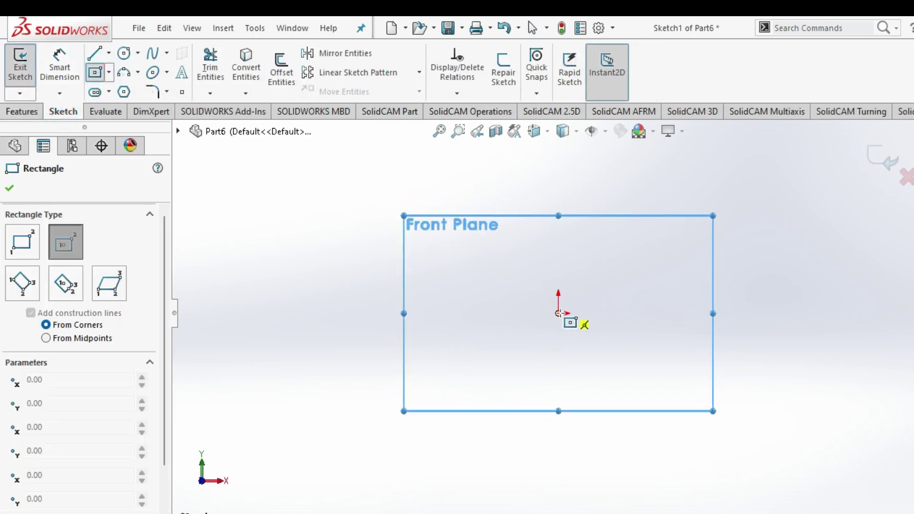
click(558, 313)
click(742, 286)
Step: Dimension the rectangle 200 wide and 10 tall
click(59, 72)
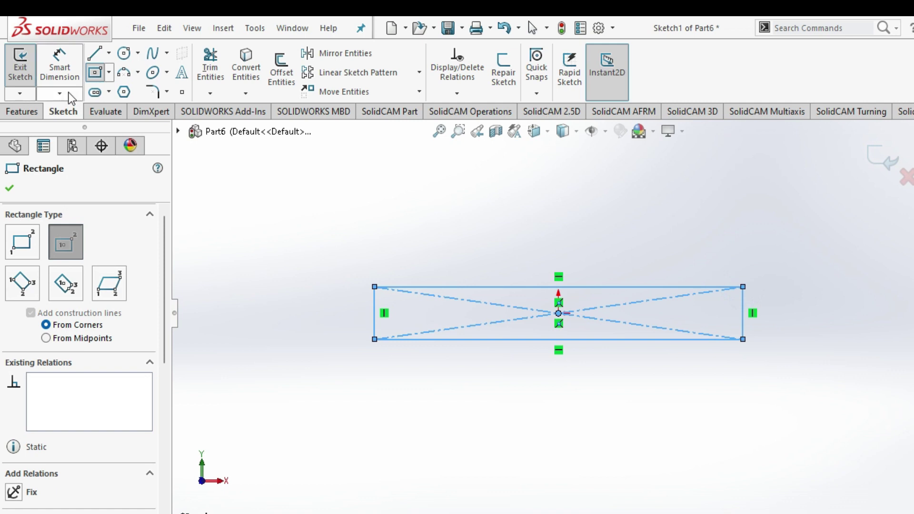
click(534, 341)
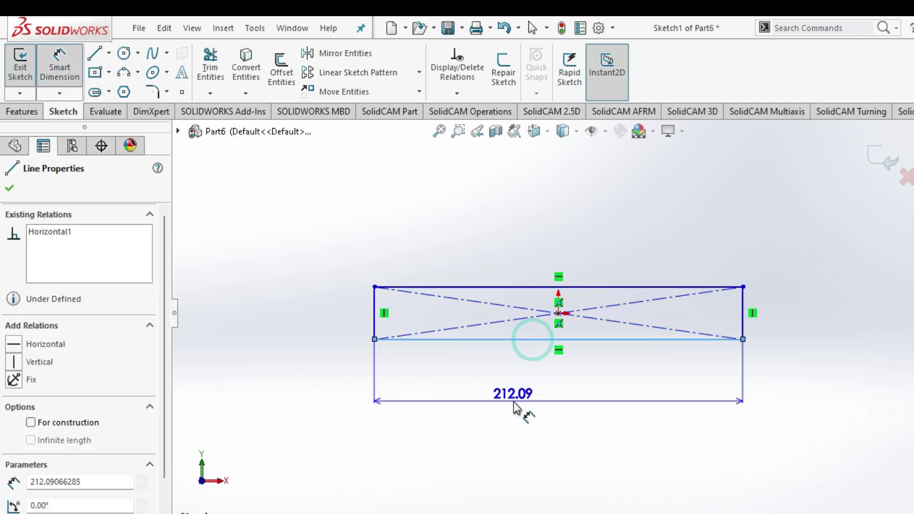
click(513, 404)
text(200)
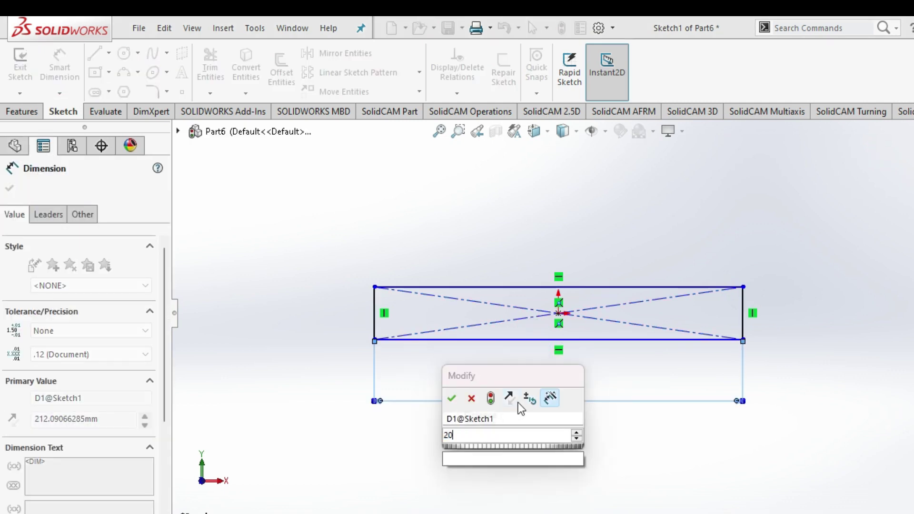
key(Return)
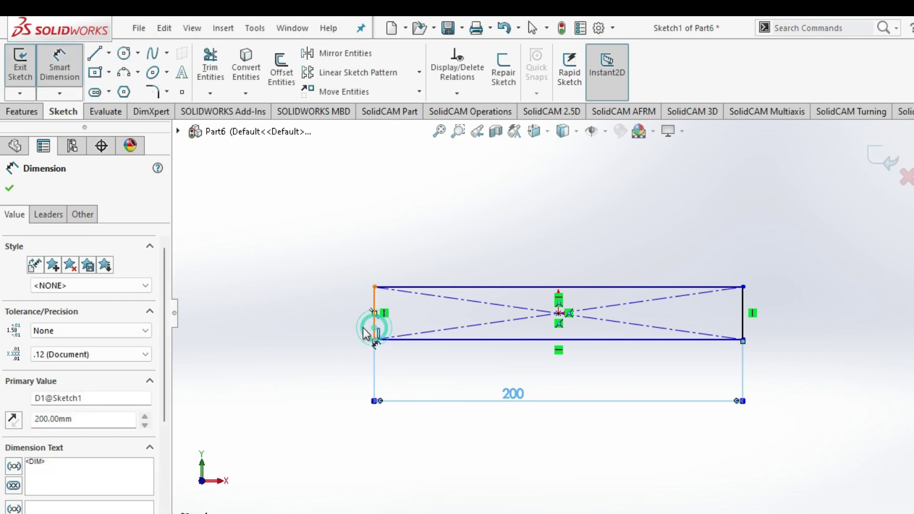
click(375, 327)
text(10)
key(Return)
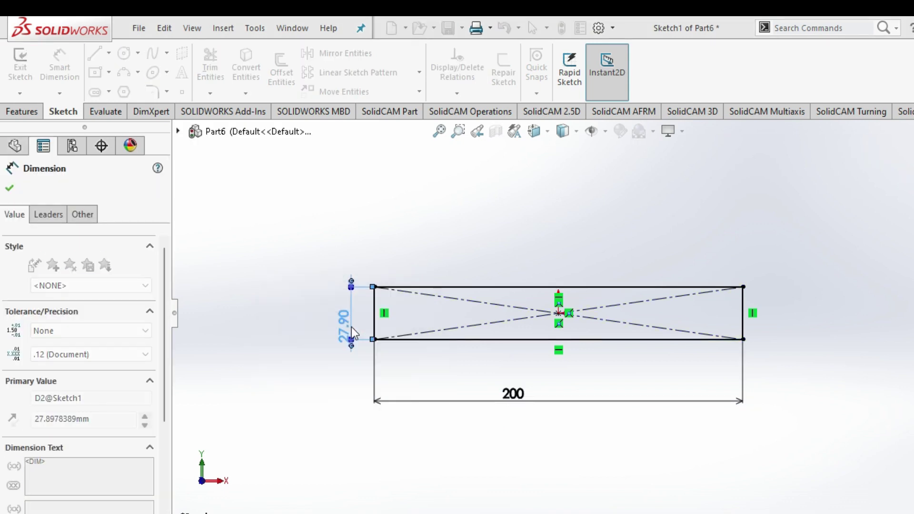
Step: Extrude the 200 × 10 rectangle as a Blind boss 100 mm deep
click(10, 189)
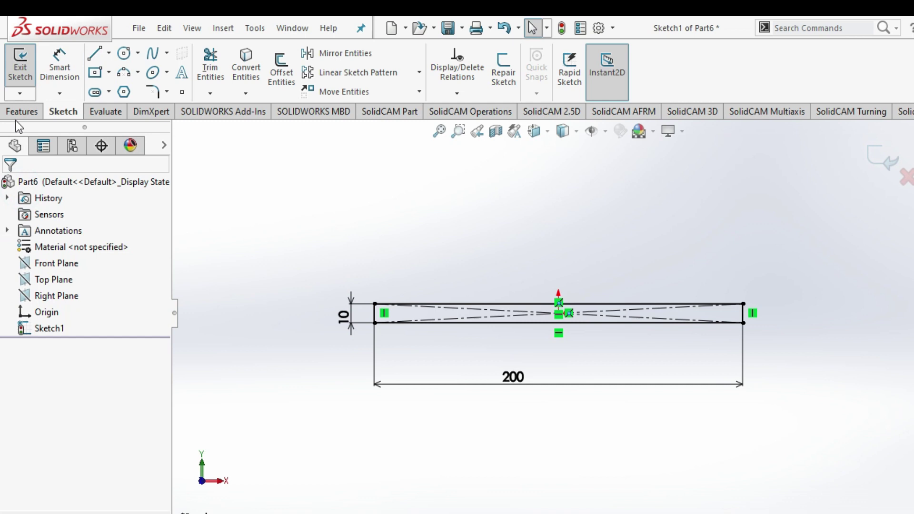
click(19, 112)
click(26, 75)
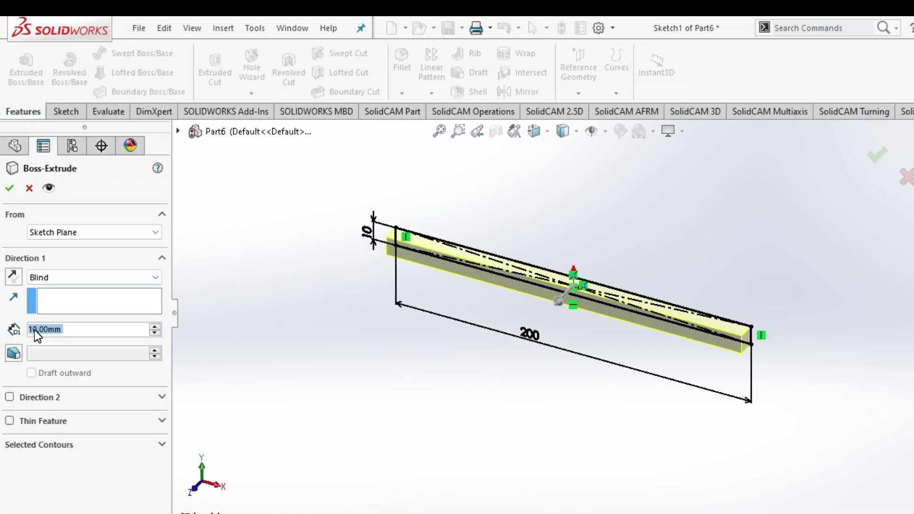
click(35, 330)
text(0)
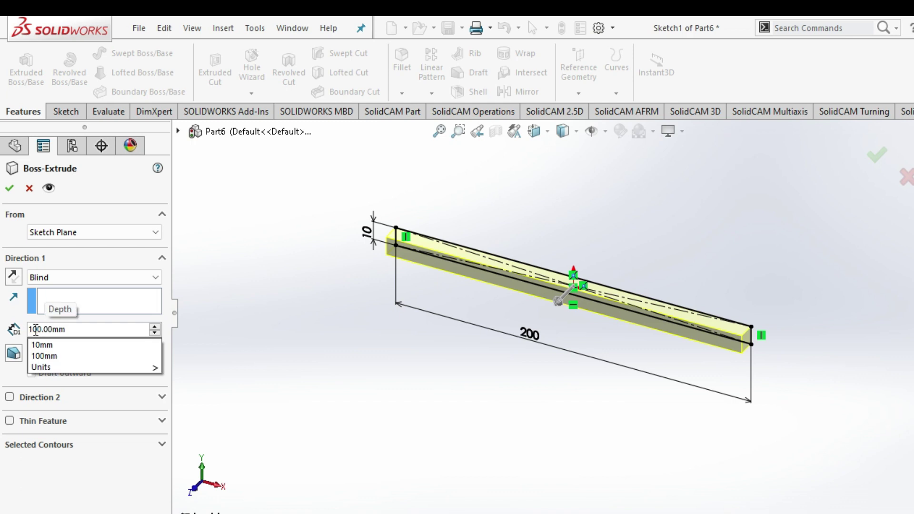
key(Return)
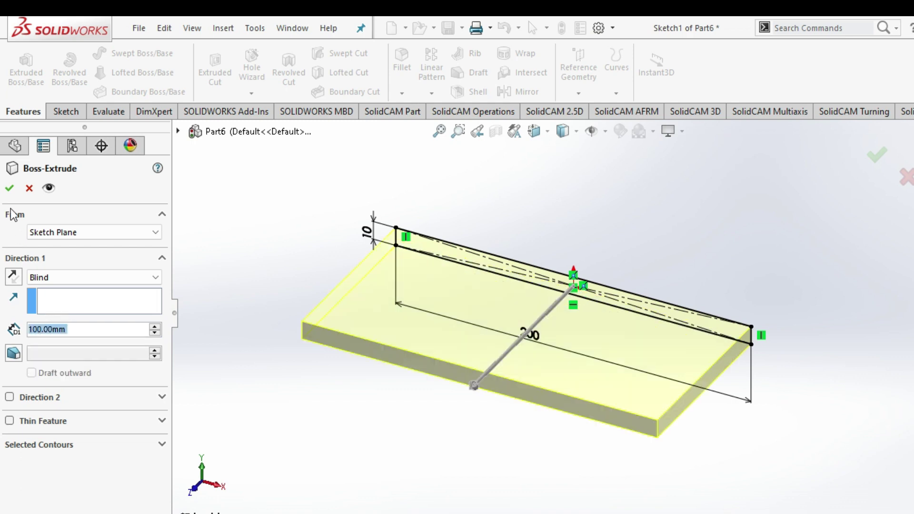
click(9, 188)
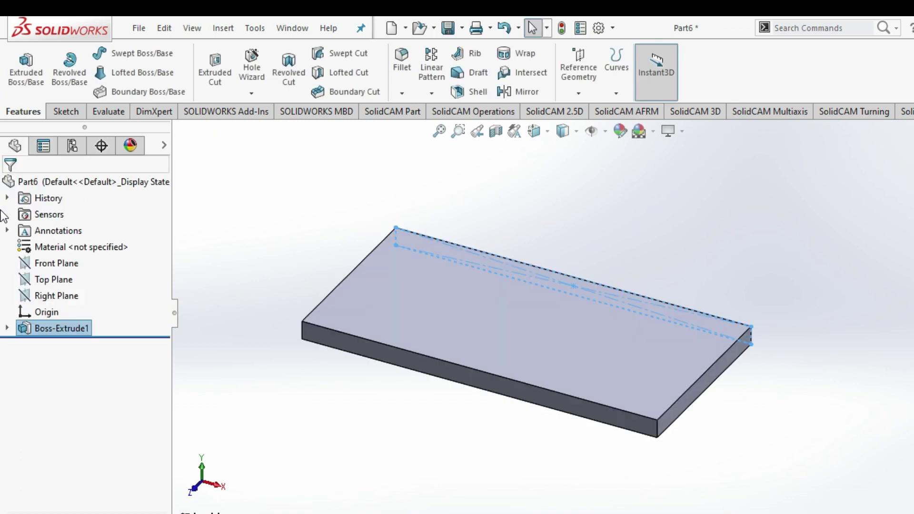
Step: Open a face-on sketch on the plate's top face and draw a circle near the top-left corner
click(390, 320)
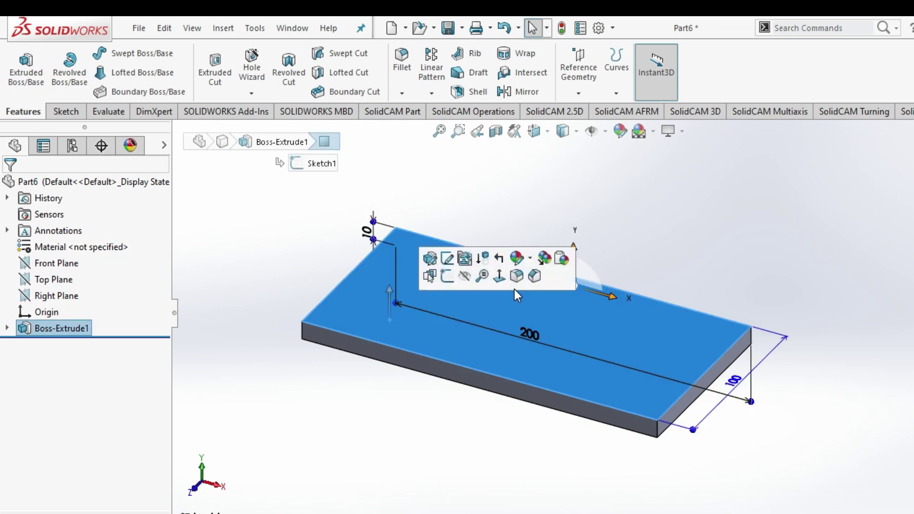
click(495, 280)
click(407, 347)
click(463, 300)
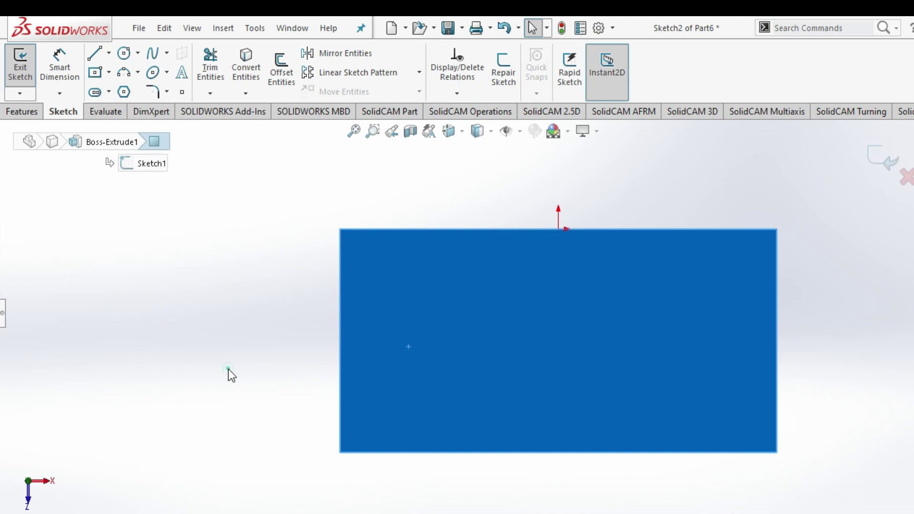
click(228, 370)
click(2, 317)
click(224, 332)
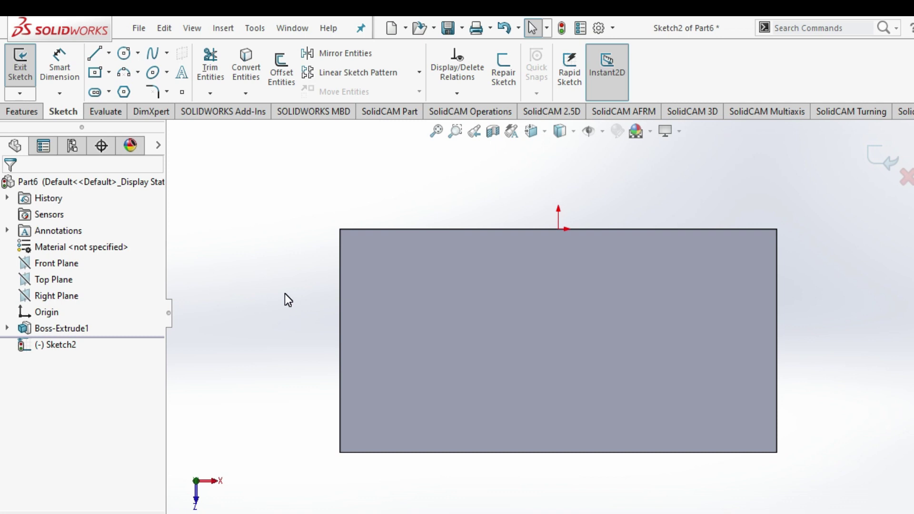
click(124, 53)
click(374, 265)
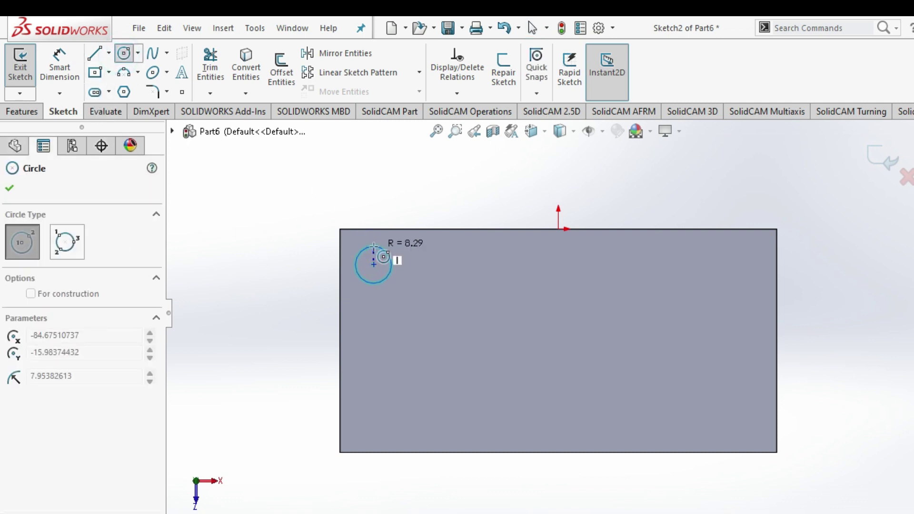
click(388, 252)
Step: Locate the circle's centre 15 mm from the plate's left and top edges
click(60, 66)
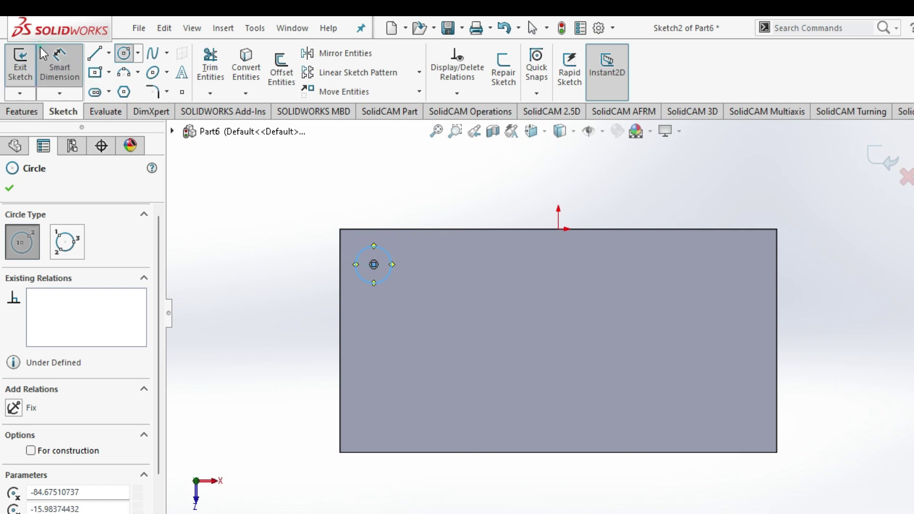
click(374, 265)
click(340, 284)
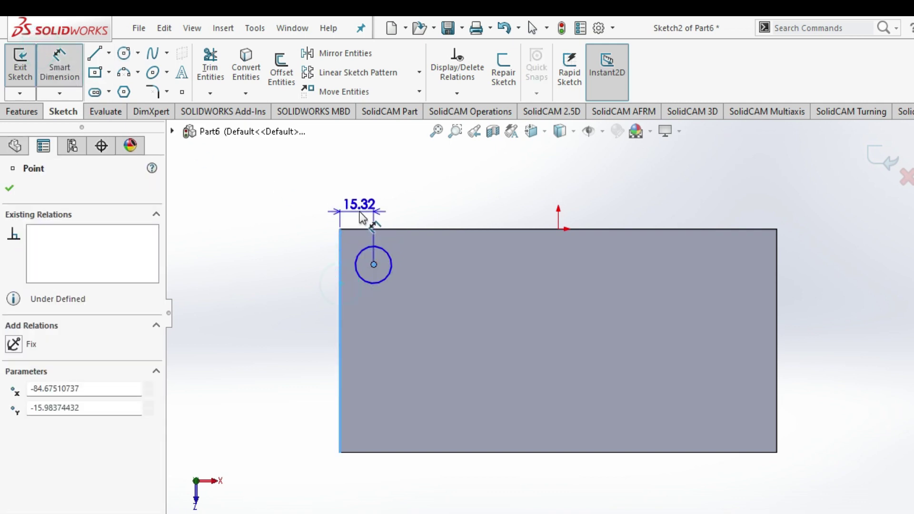
click(359, 212)
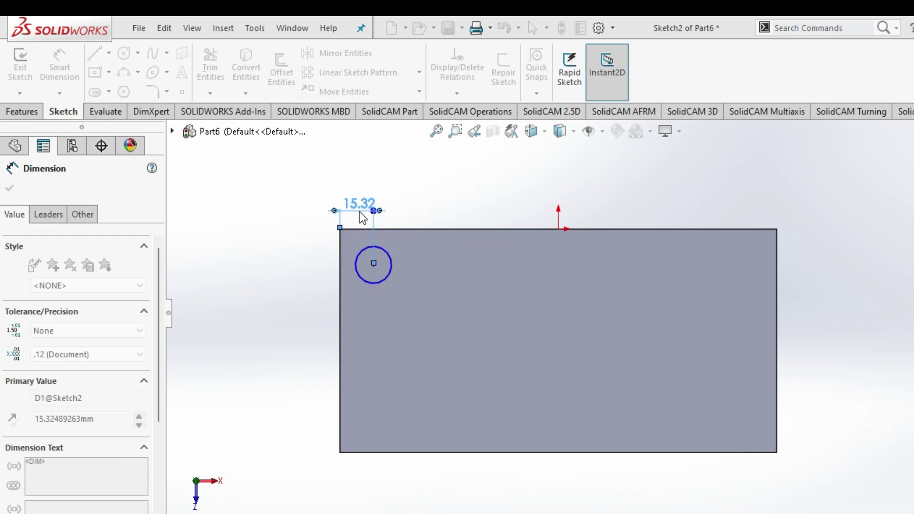
text(15)
key(Return)
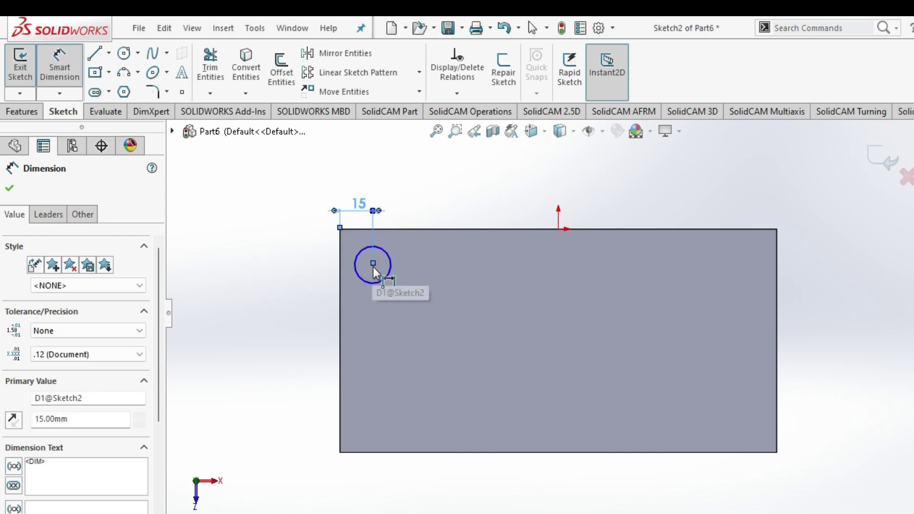
click(374, 265)
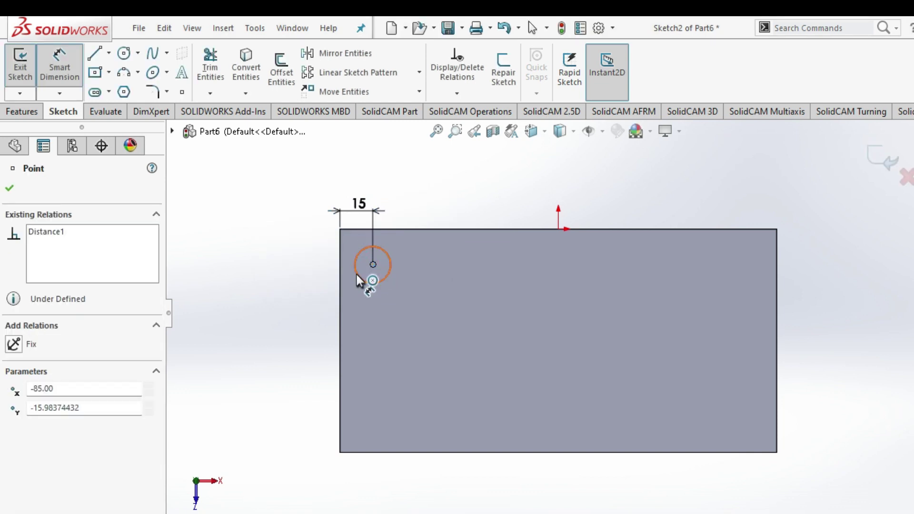
click(379, 230)
click(303, 249)
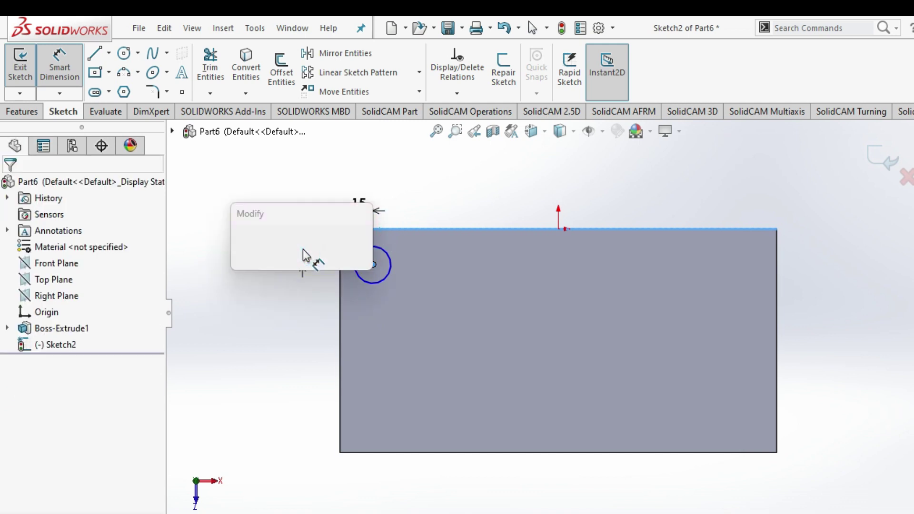
key(Return)
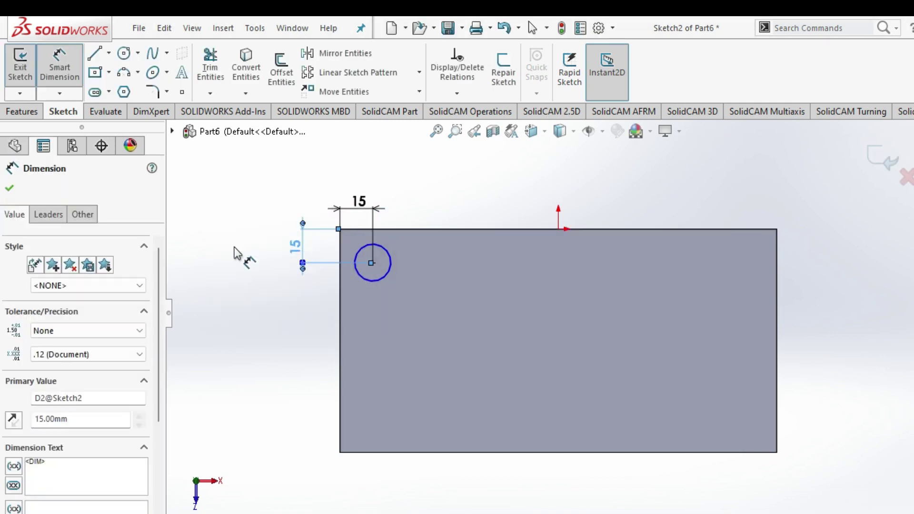
Step: Give the circle a 12.50 mm diameter and close the sketch
click(354, 261)
click(404, 192)
text(12.5)
key(Return)
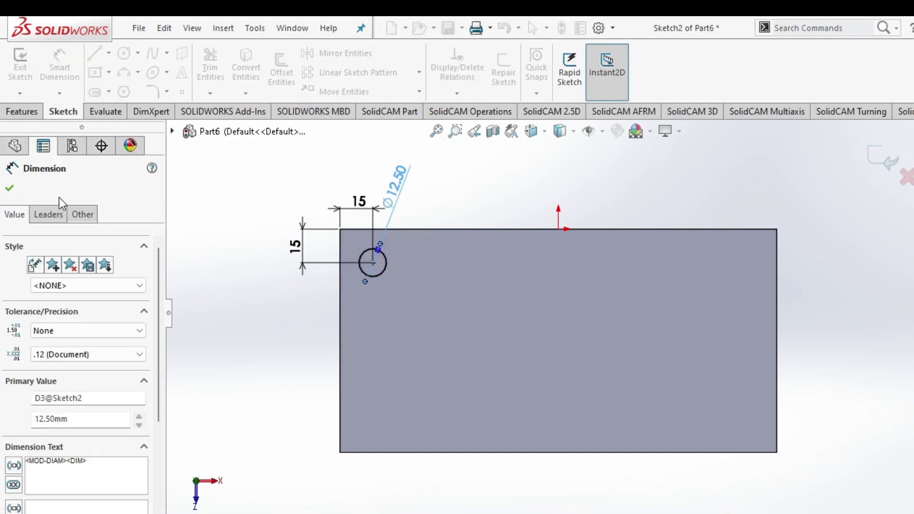
click(9, 188)
click(29, 113)
click(36, 88)
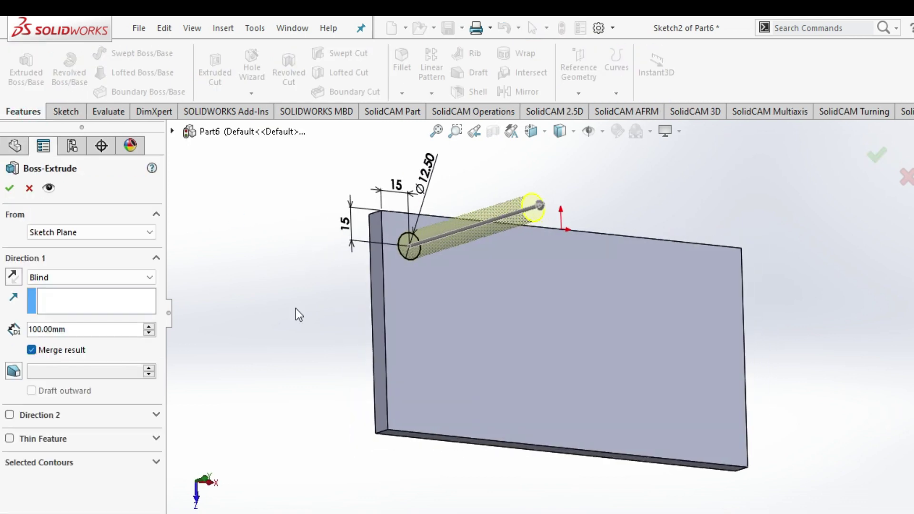
Step: Extrude the Ø12.50 circle 15 mm as a Blind boss to form the pin
right_click(39, 332)
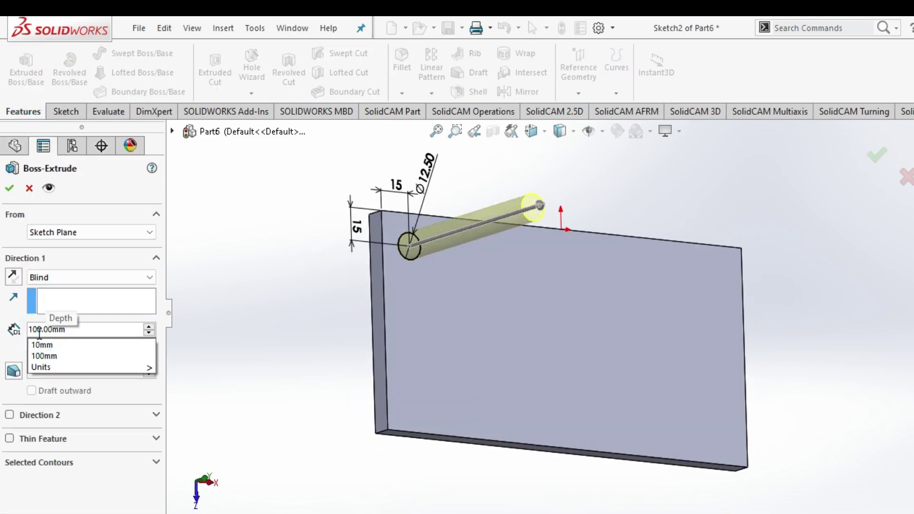
text(10)
key(Return)
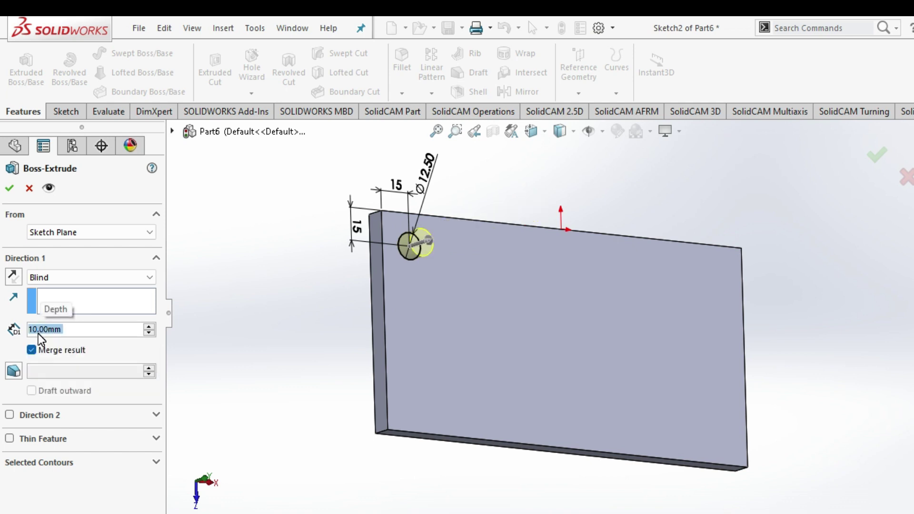
text(15)
key(Return)
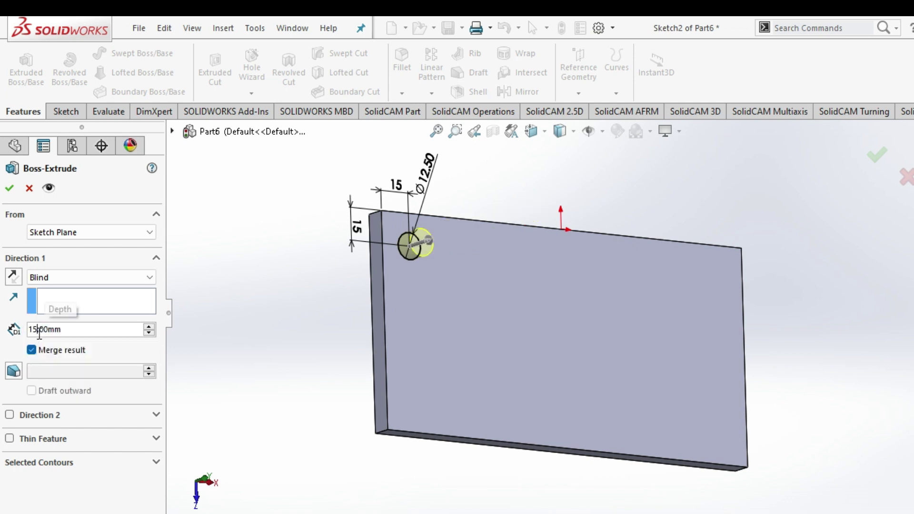
click(10, 188)
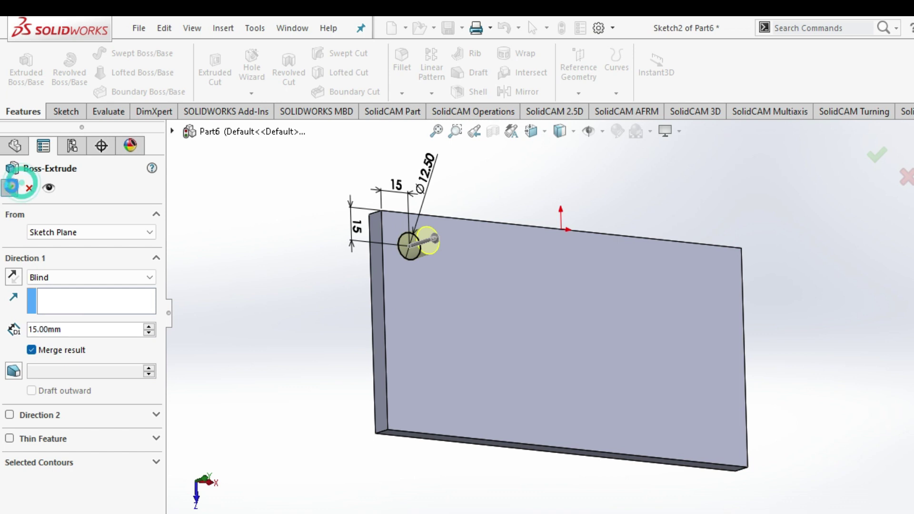
Step: Fillet the pin's top edge at 5 mm after the 10 mm radius fails
click(405, 95)
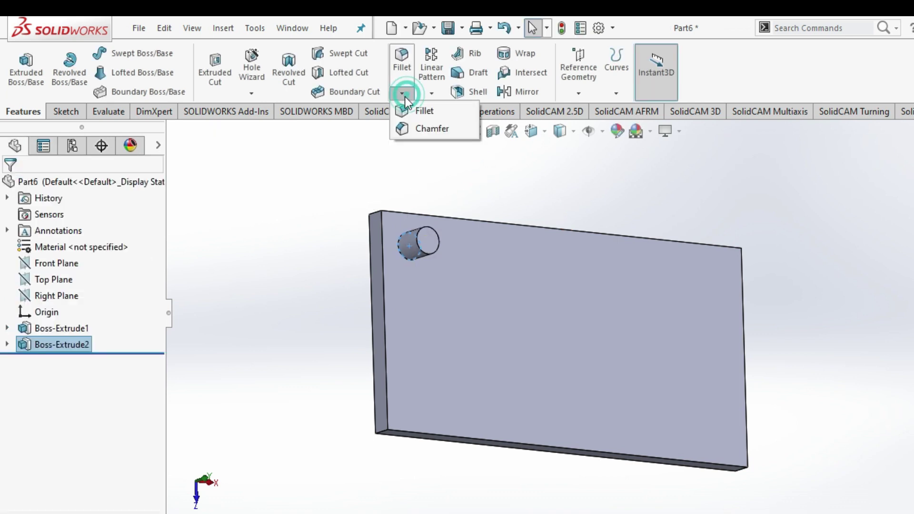
click(422, 253)
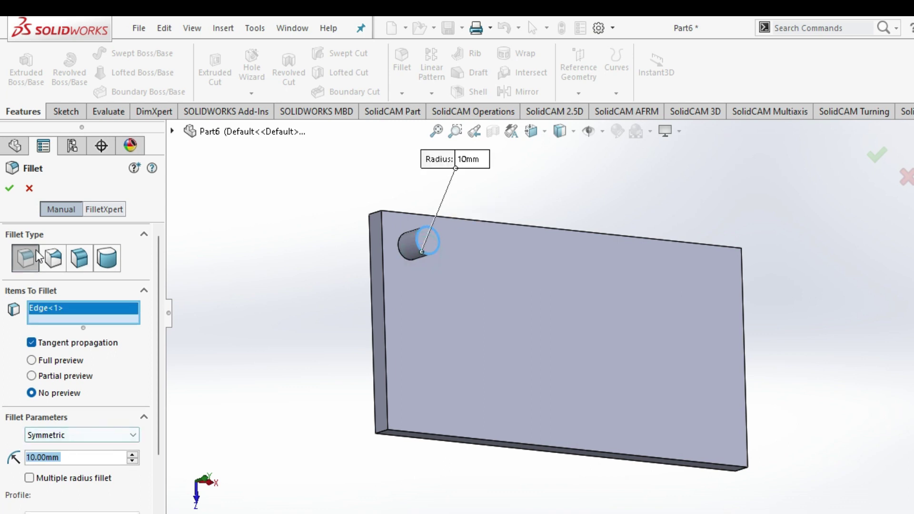
click(9, 189)
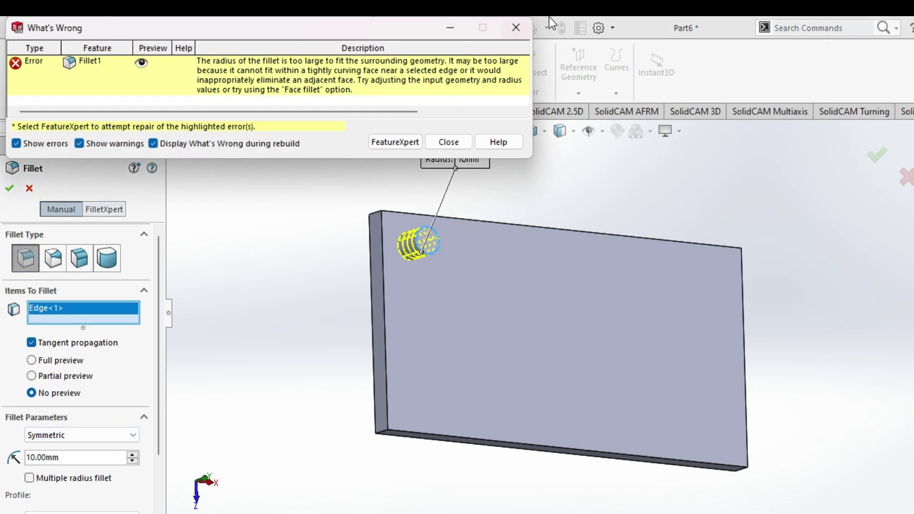
click(516, 27)
click(37, 458)
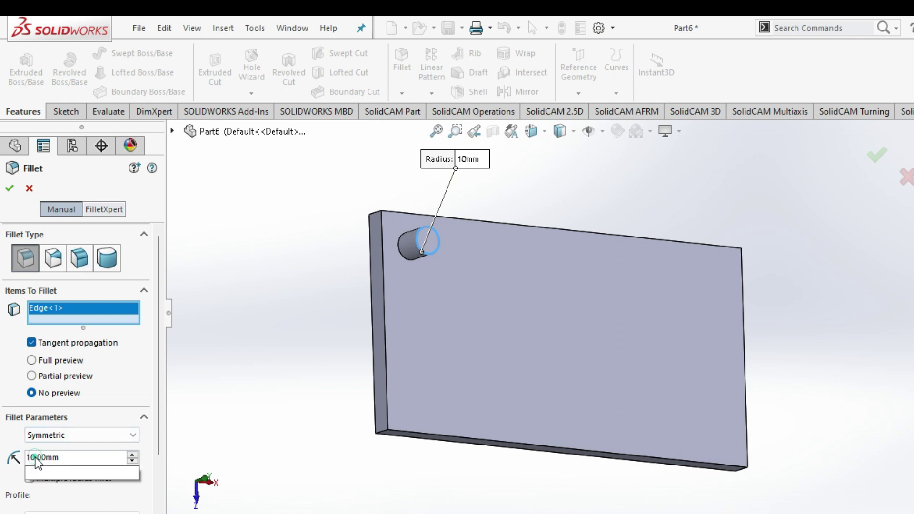
key(BackSpace)
key(BackSpace)
text(5)
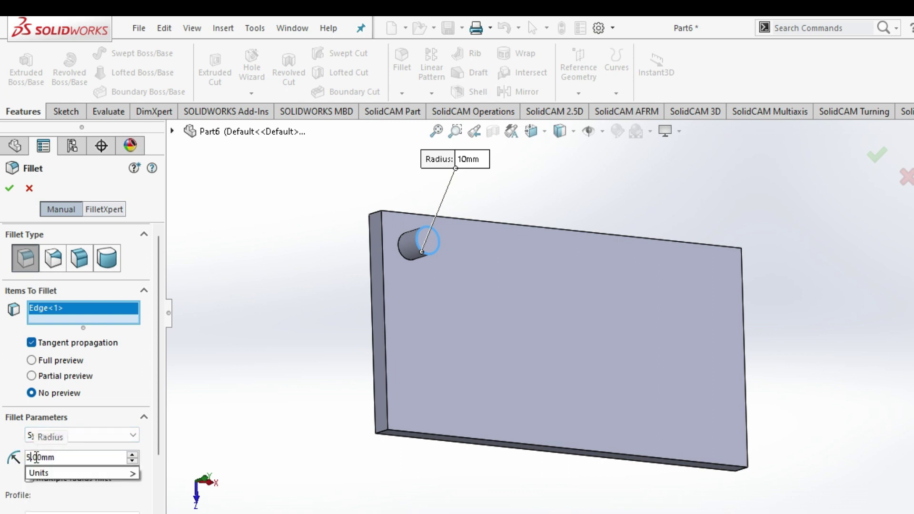
key(Return)
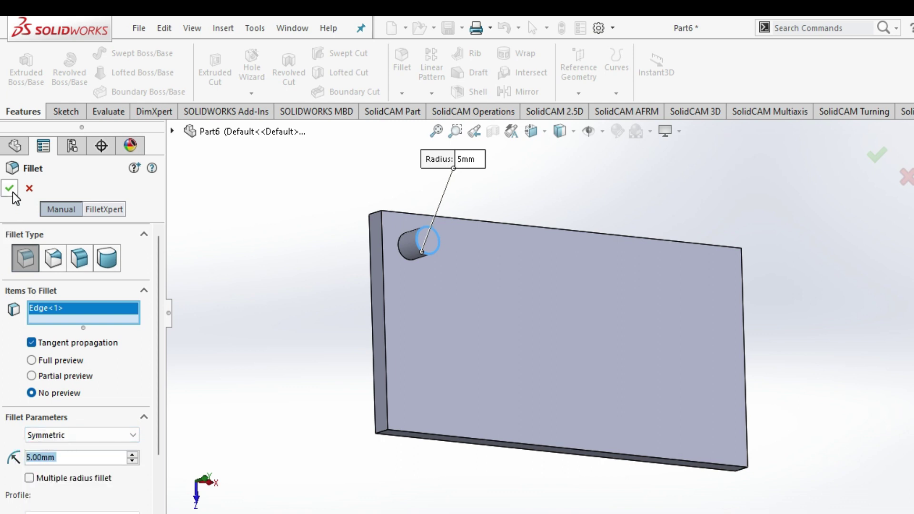
click(12, 193)
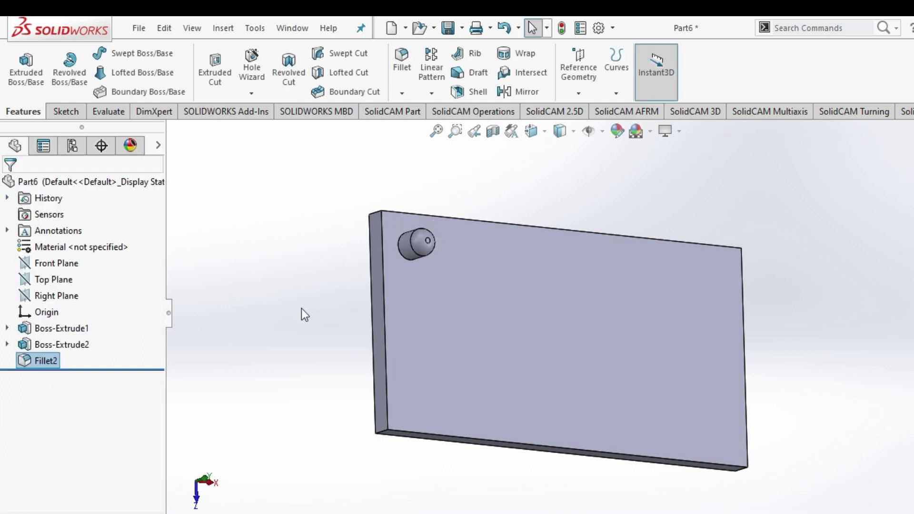
click(334, 328)
Step: Open a face-on sketch on the plate's front face with the Spline tool
click(423, 337)
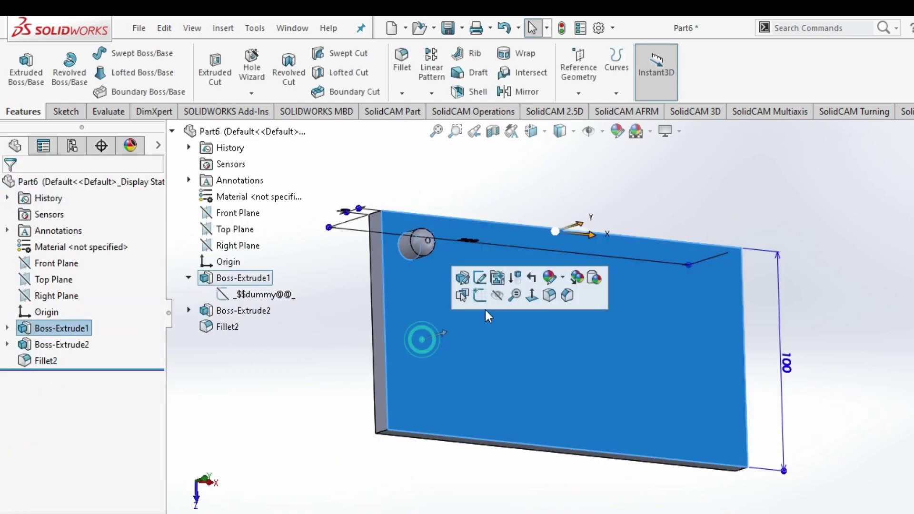
click(485, 299)
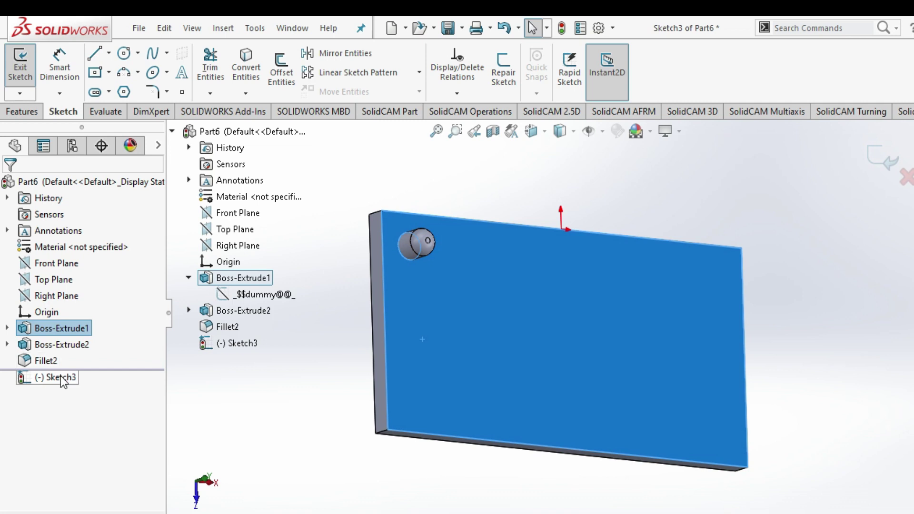
click(61, 377)
click(93, 358)
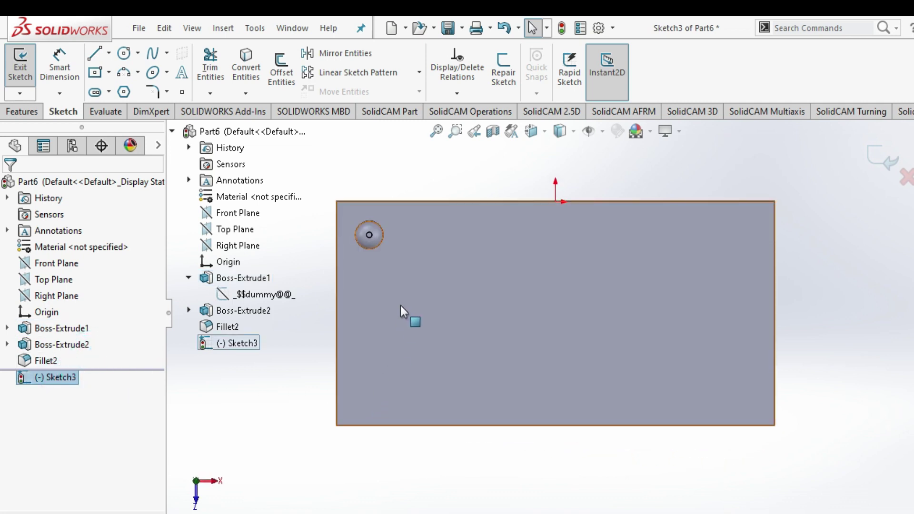
click(272, 431)
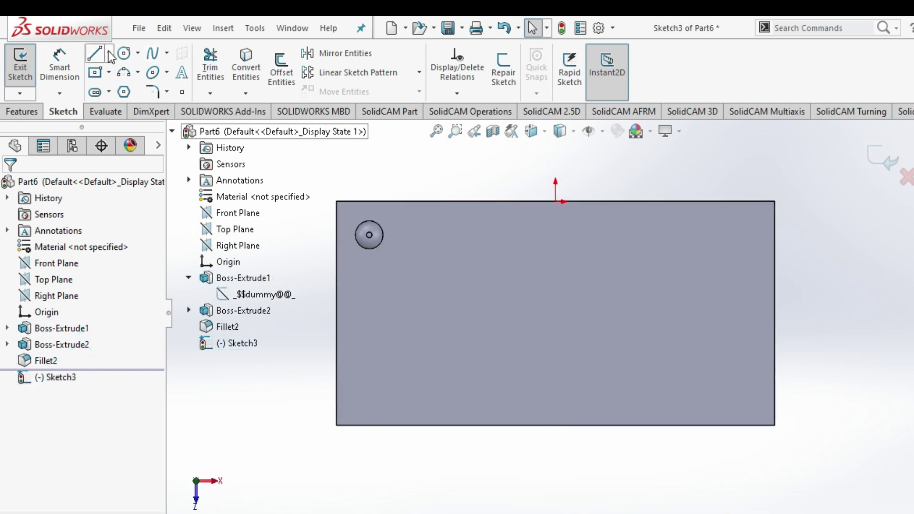
click(167, 53)
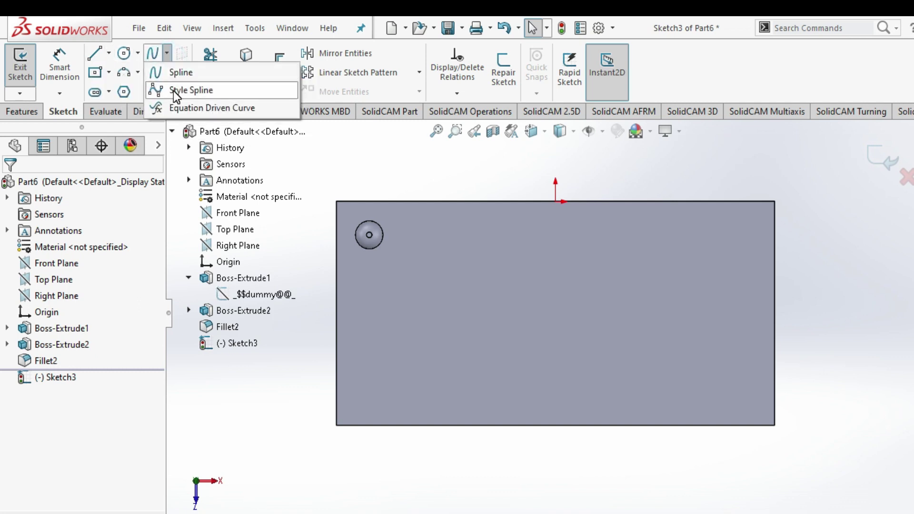
click(188, 74)
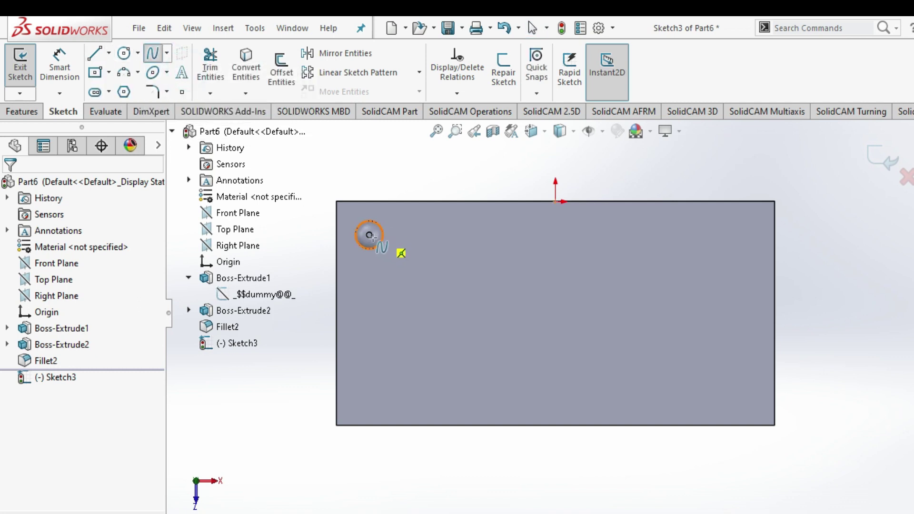
Step: Draw an S-shaped spline from the pin's centre winding to the bottom-left corner
click(369, 234)
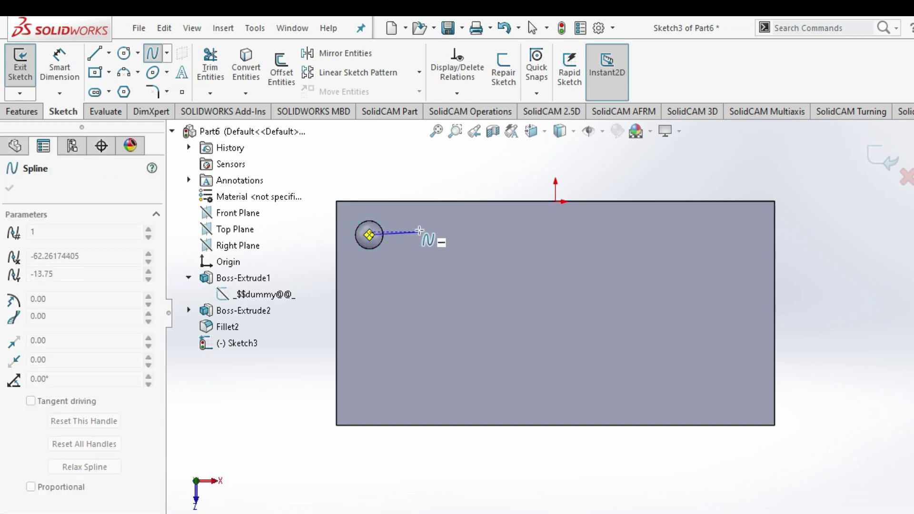
click(411, 235)
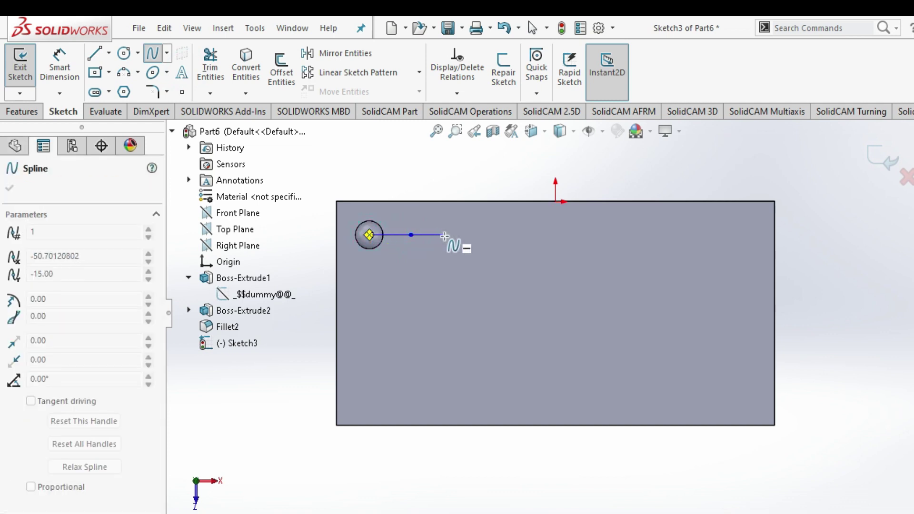
click(444, 235)
click(496, 235)
click(571, 225)
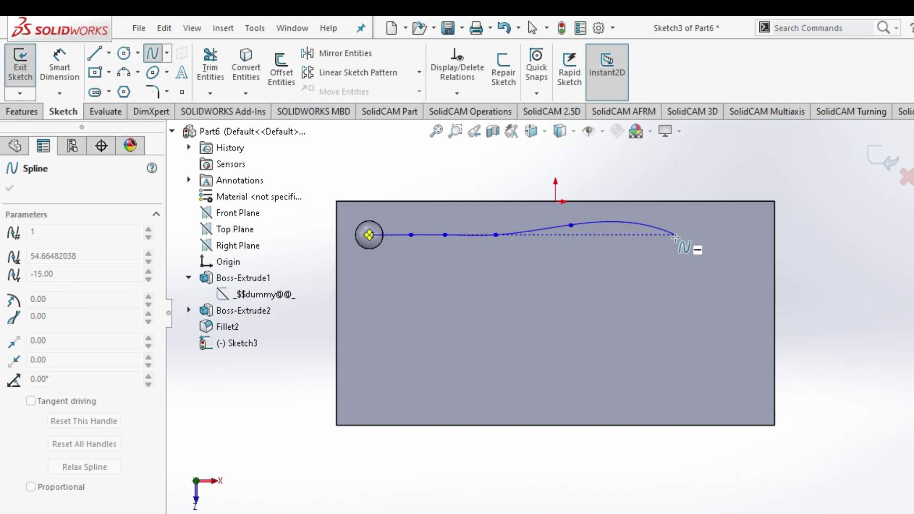
click(675, 235)
click(716, 265)
click(736, 327)
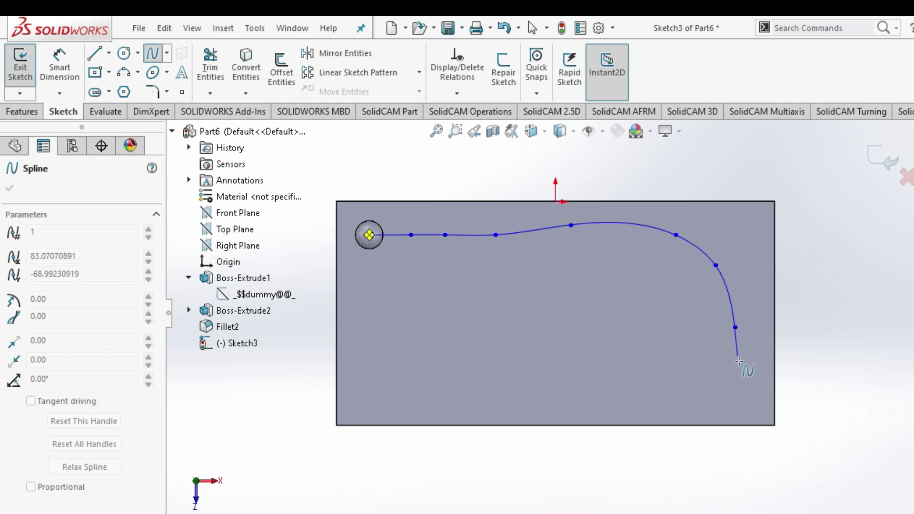
click(726, 363)
click(666, 399)
click(587, 383)
click(619, 304)
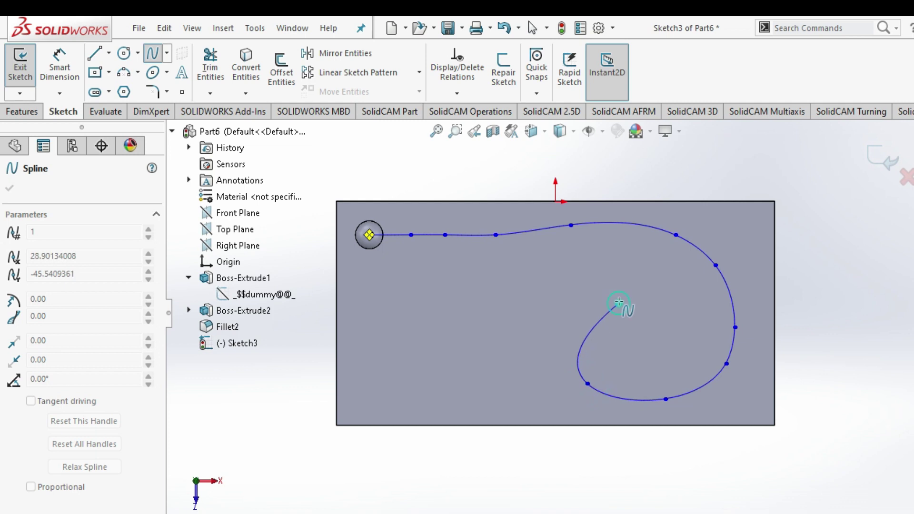
click(578, 285)
click(501, 292)
click(473, 330)
click(433, 377)
click(389, 404)
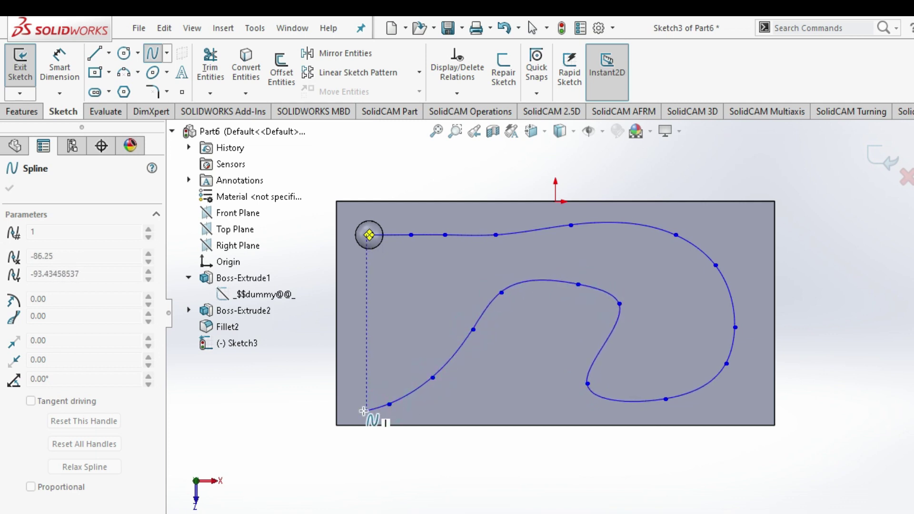
click(366, 411)
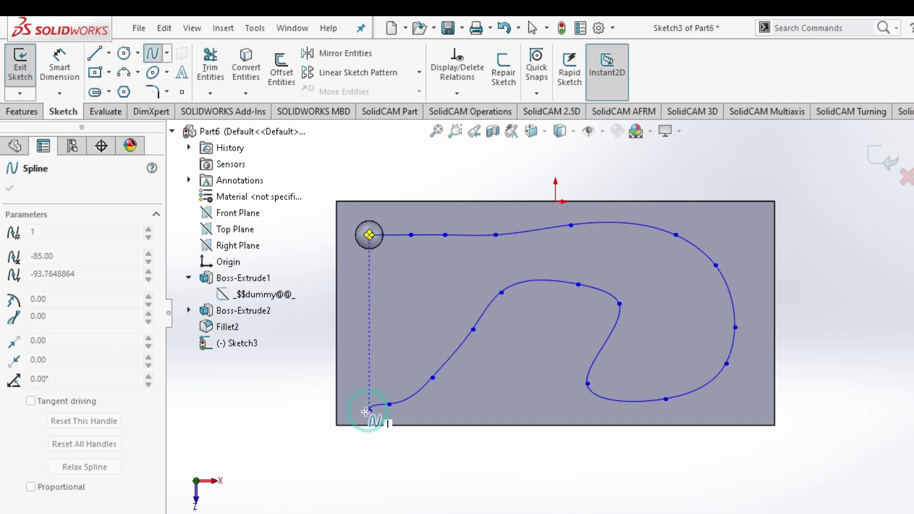
key(Escape)
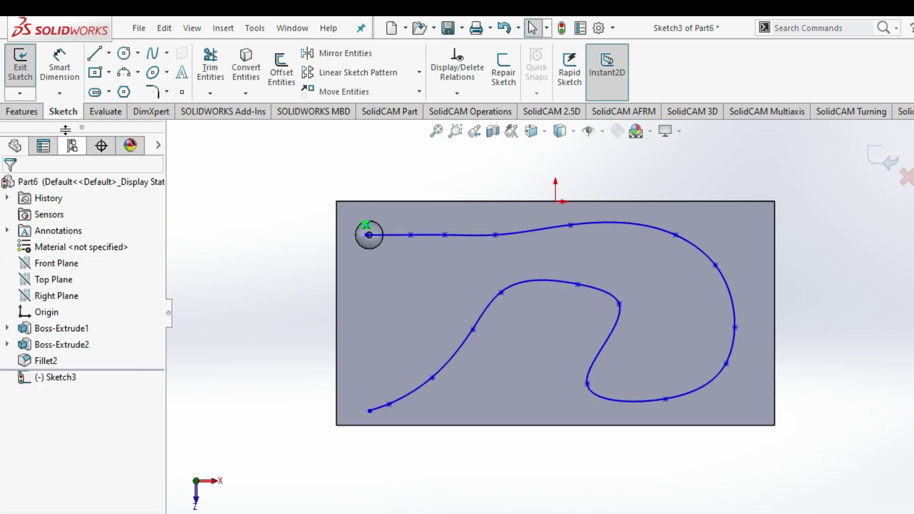
Step: Exit the sketch and orbit the model into a 3D view
click(20, 76)
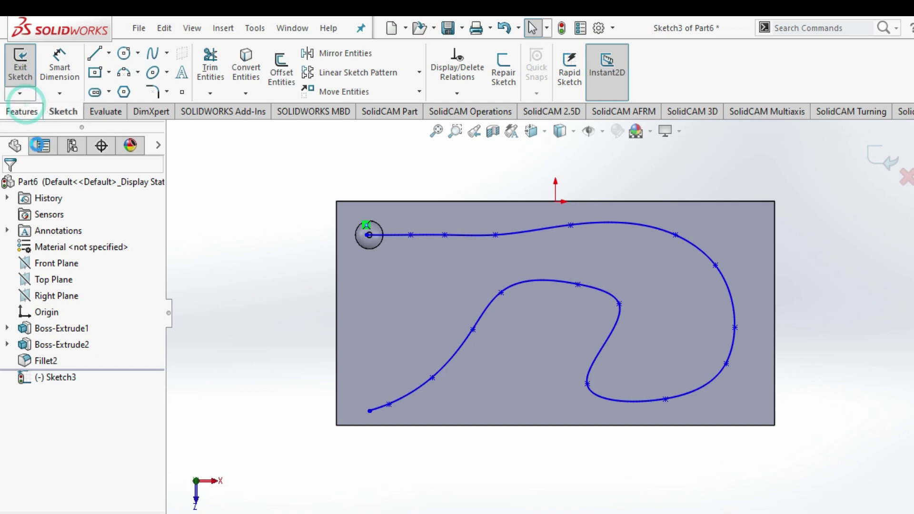
mouse_move(467, 412)
middle_down()
mouse_move(489, 327)
mouse_move(527, 299)
middle_up()
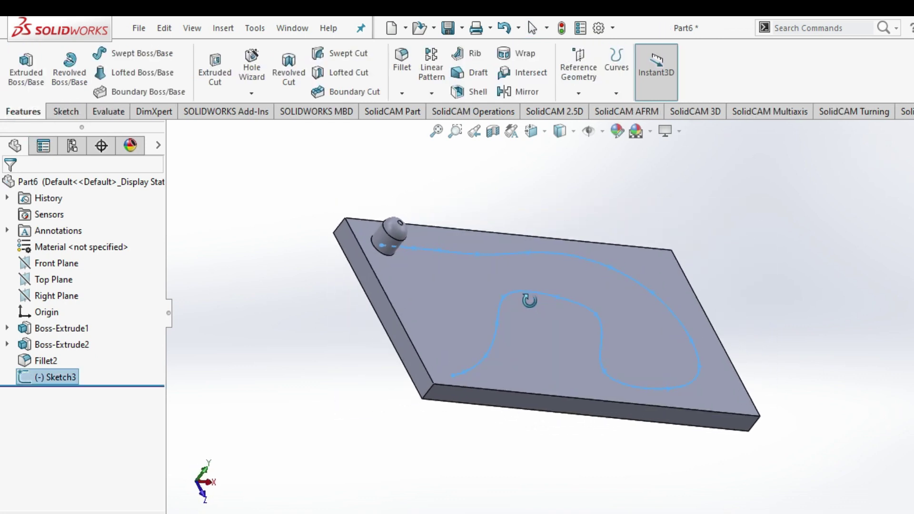
click(344, 314)
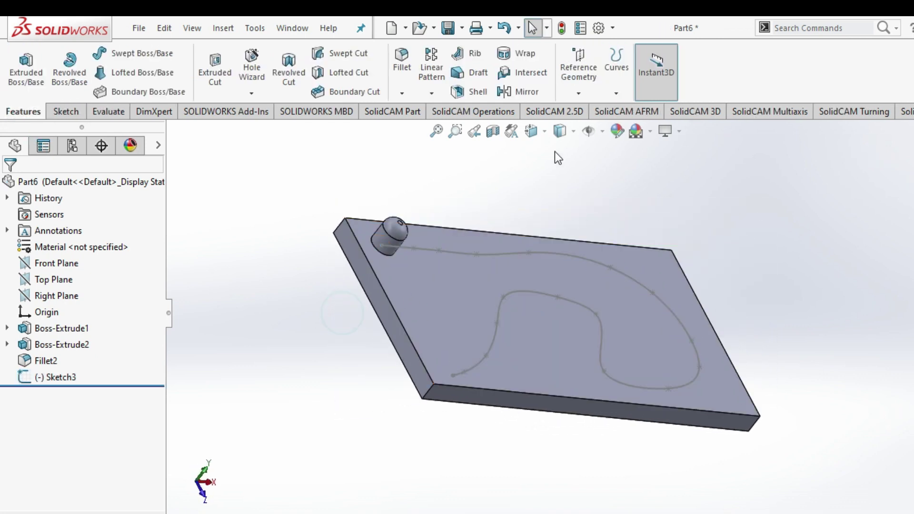
click(425, 94)
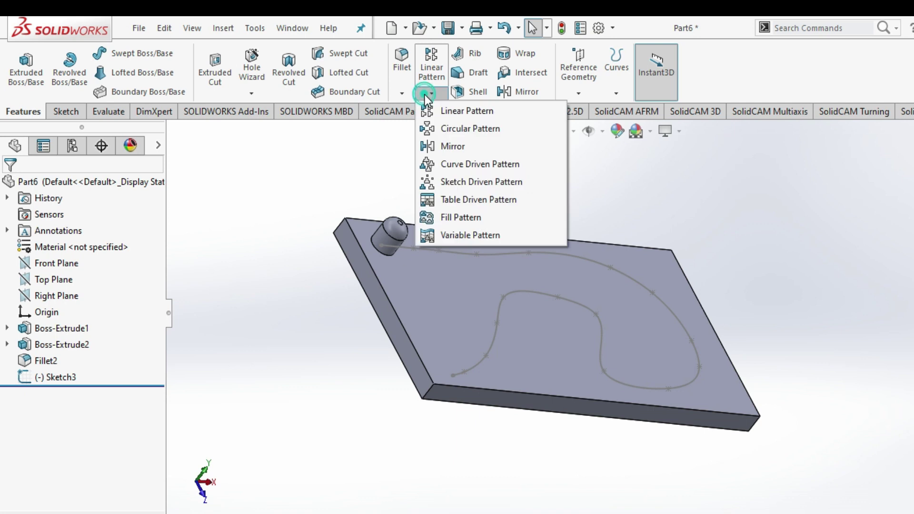
Step: Set up a curve driven pattern of the pin along the spline with 20 mm spacing
click(459, 164)
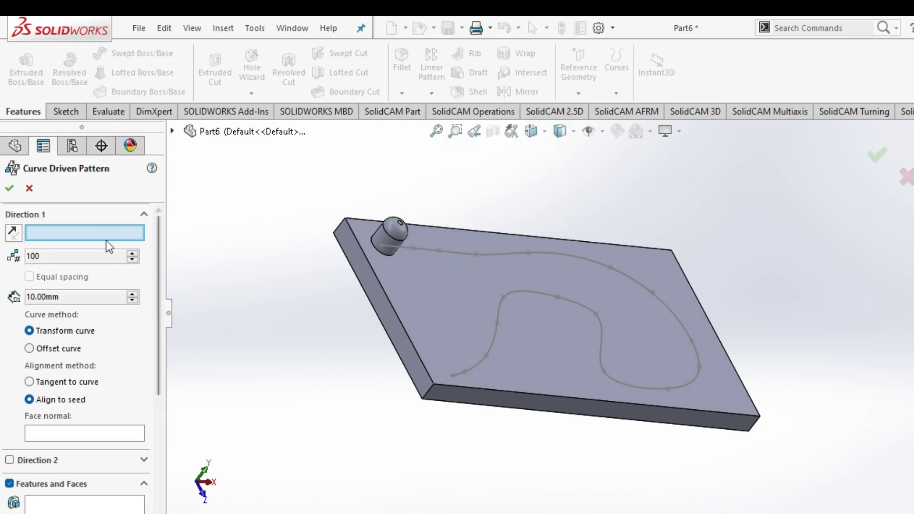
click(458, 256)
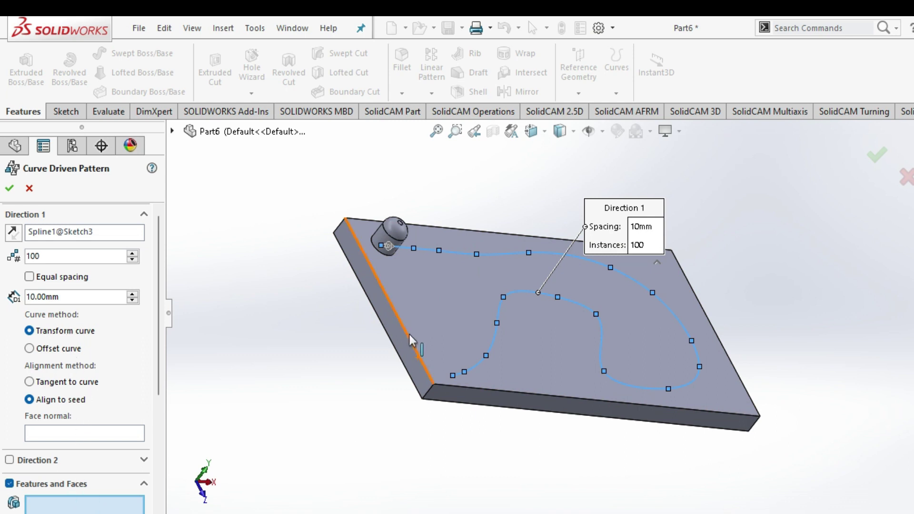
click(386, 242)
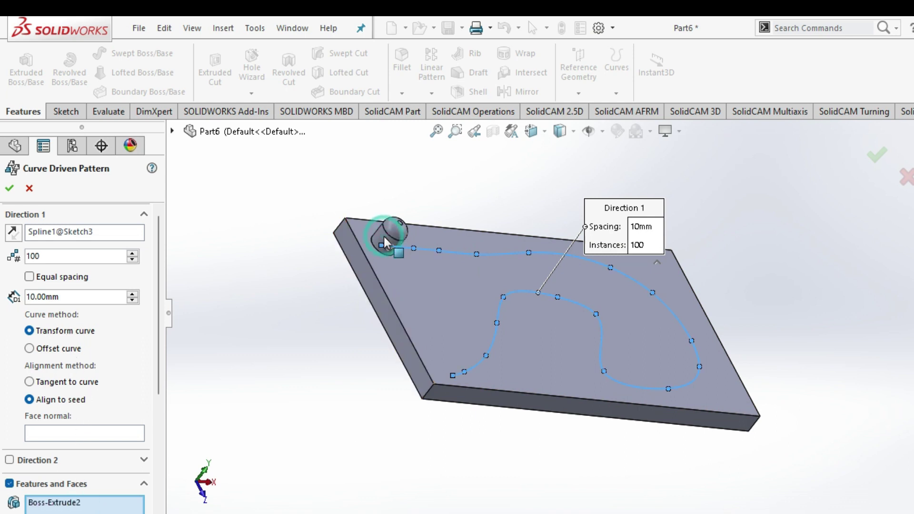
click(35, 296)
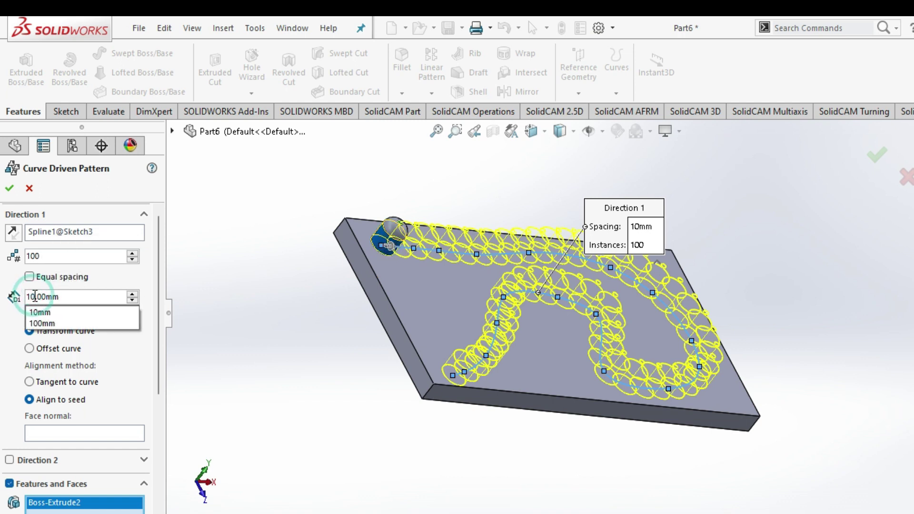
key(BackSpace)
text(2)
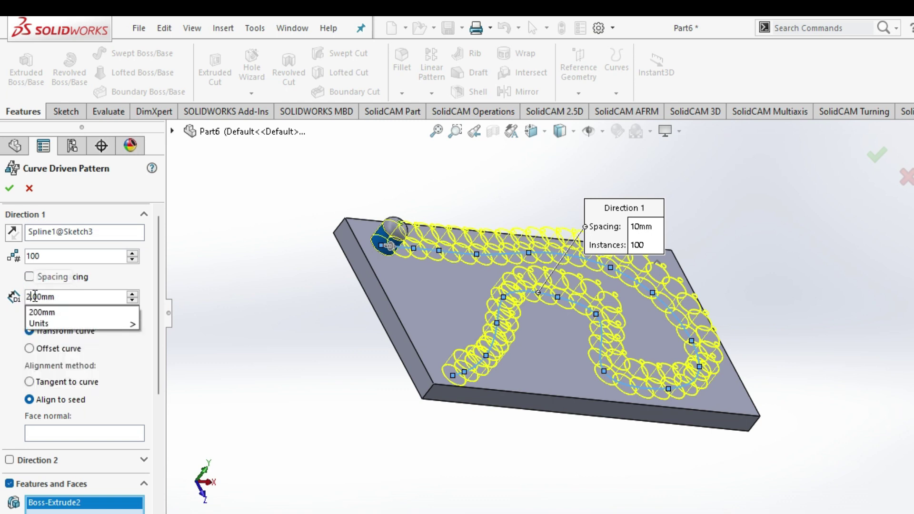
key(Return)
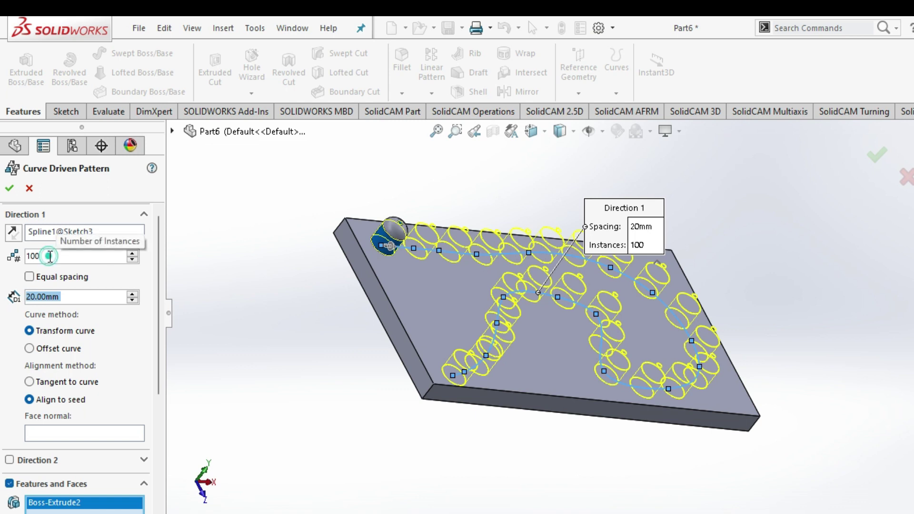
Step: Raise the pattern to 26 instances and accept it
click(49, 256)
text(0)
key(Return)
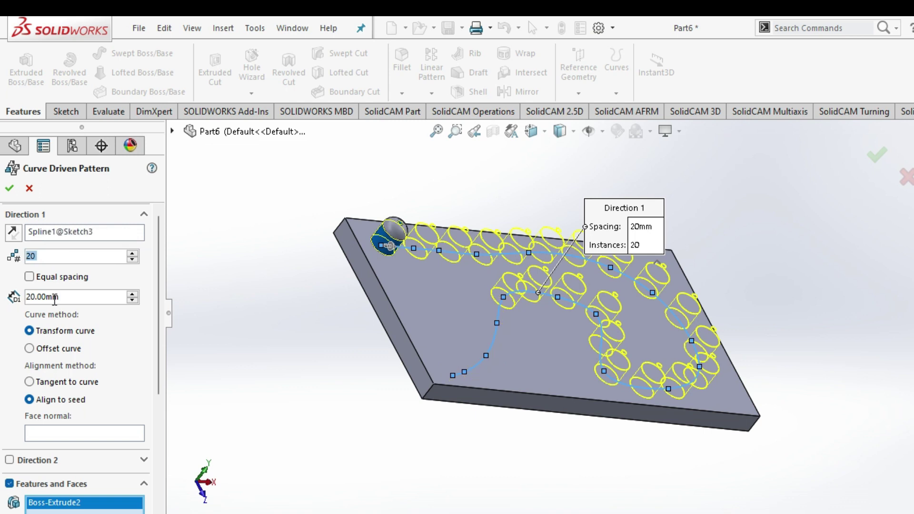
click(131, 253)
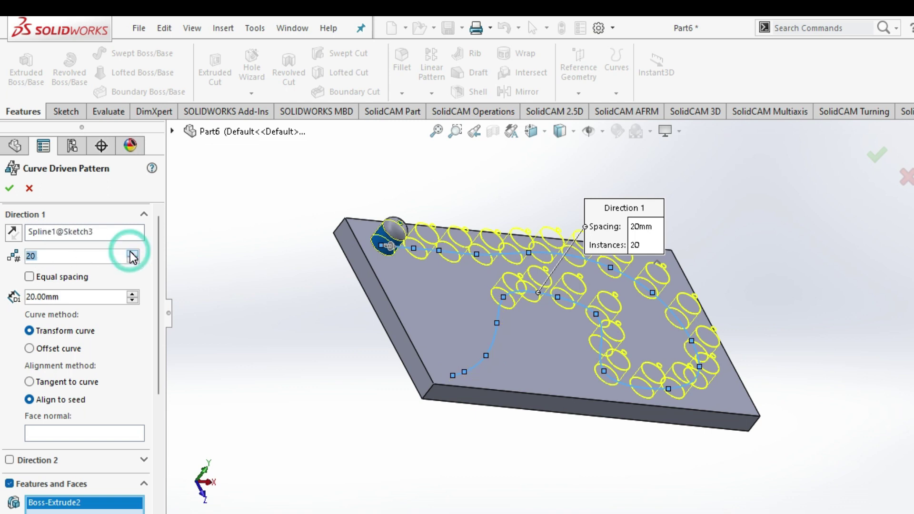
click(130, 253)
click(131, 252)
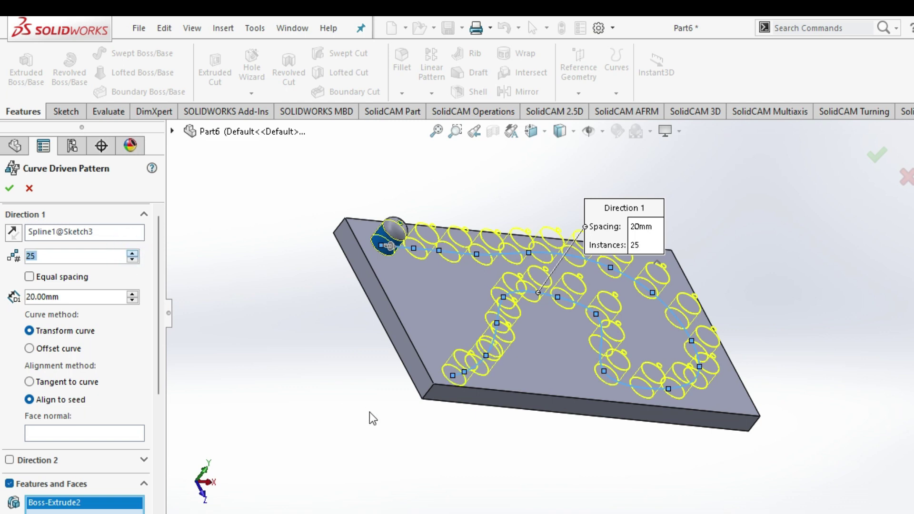
middle_drag(414, 422, 389, 448)
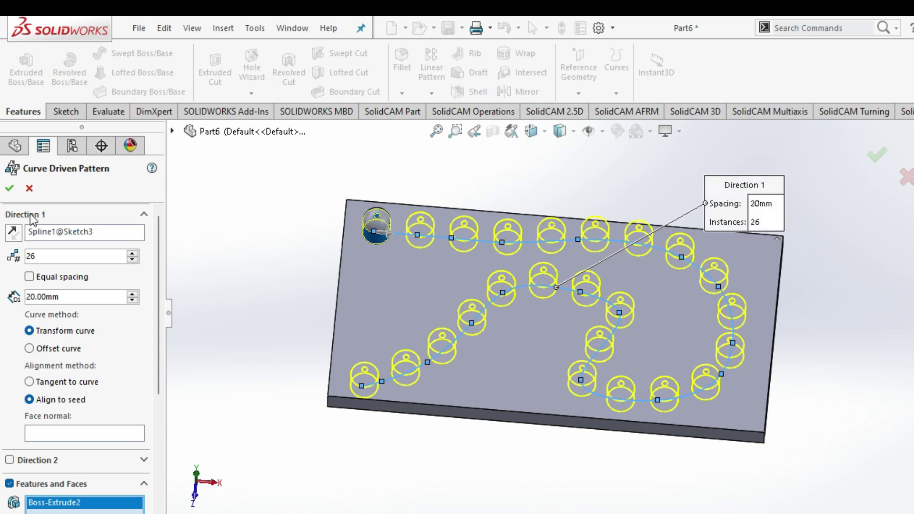
click(9, 188)
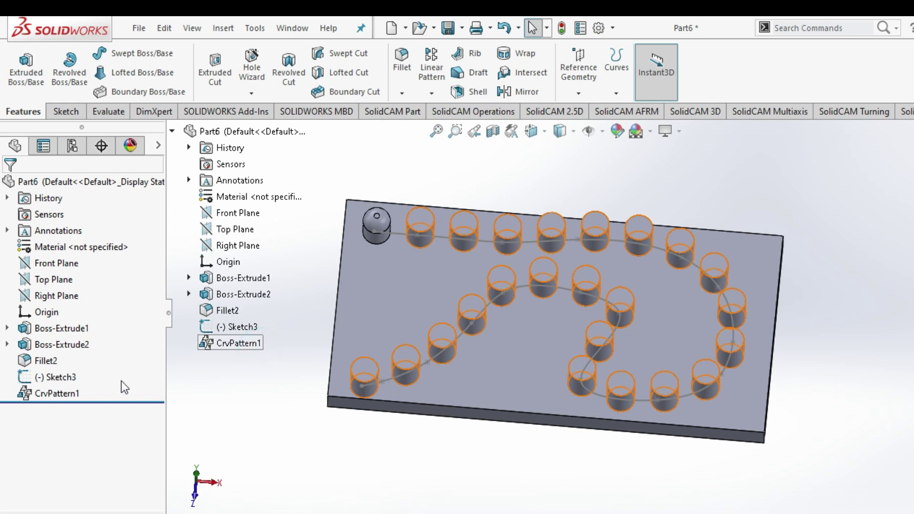
Step: Edit CrvPattern1 to add Fillet2 to its patterned features
click(64, 394)
right_click(65, 394)
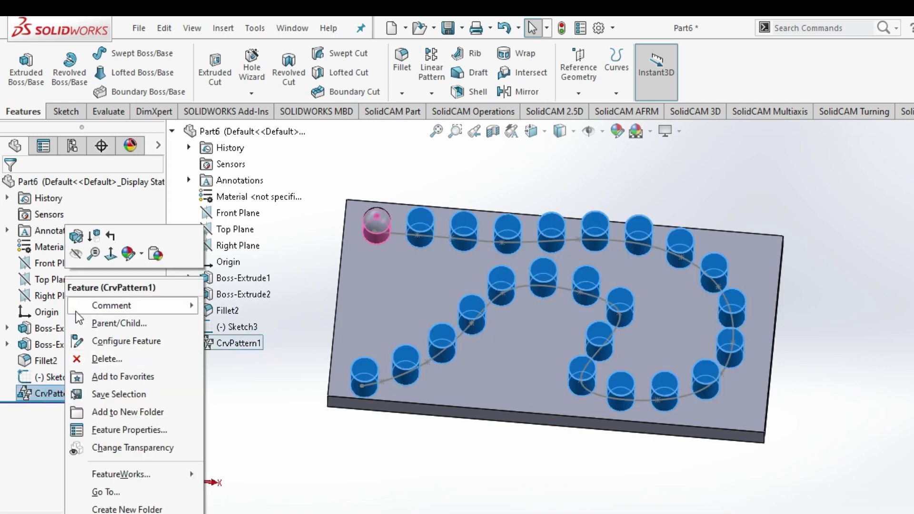
click(74, 234)
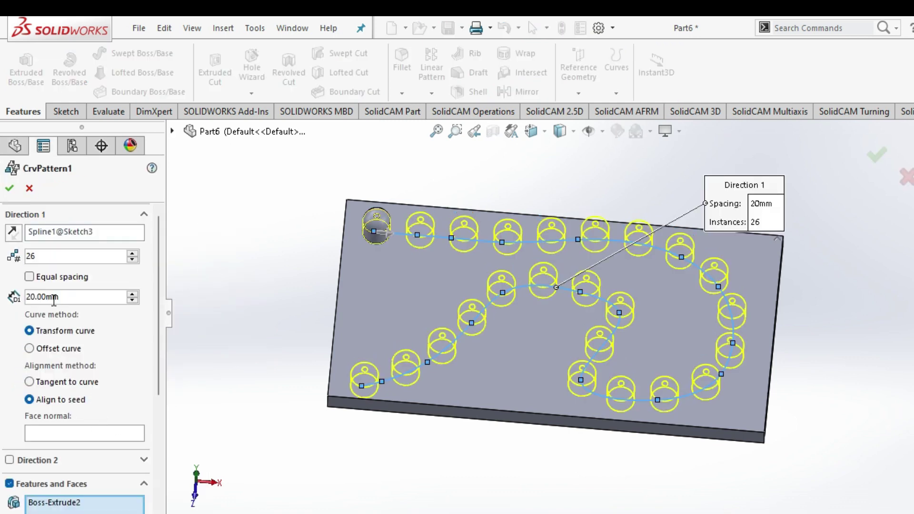
click(84, 504)
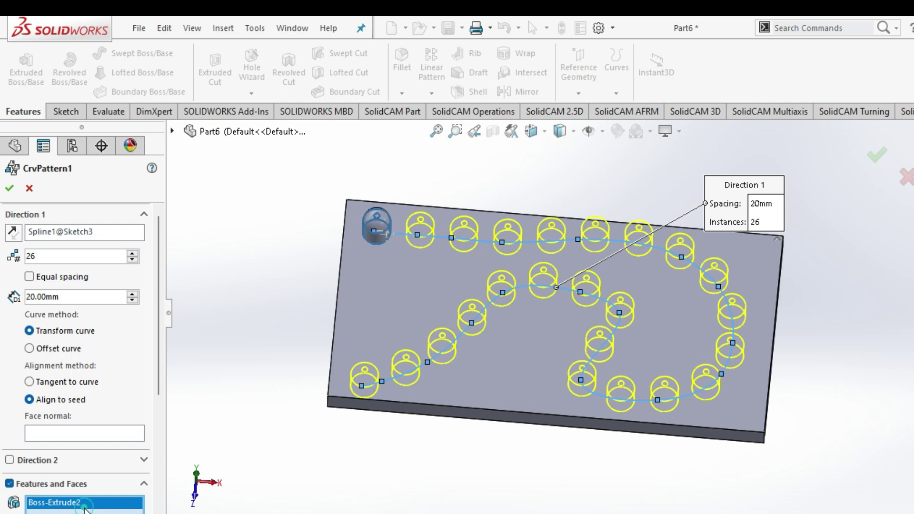
click(174, 131)
click(229, 314)
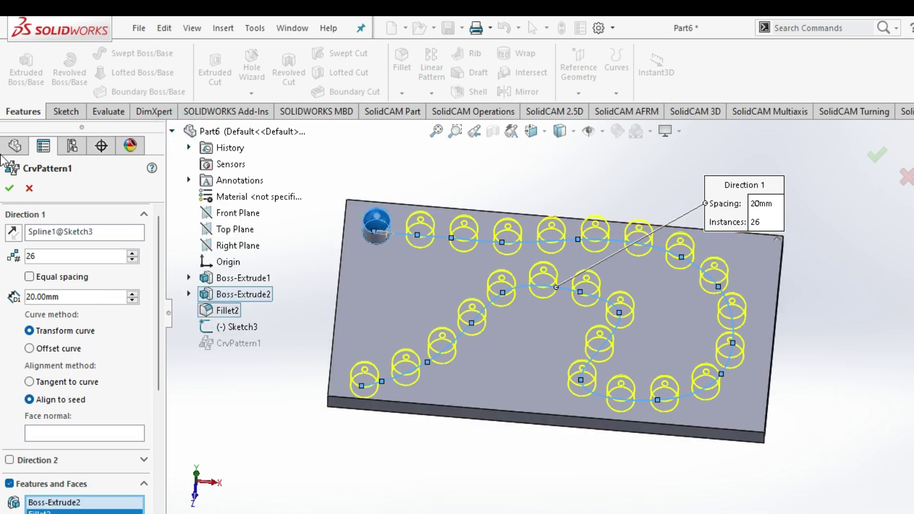
click(15, 185)
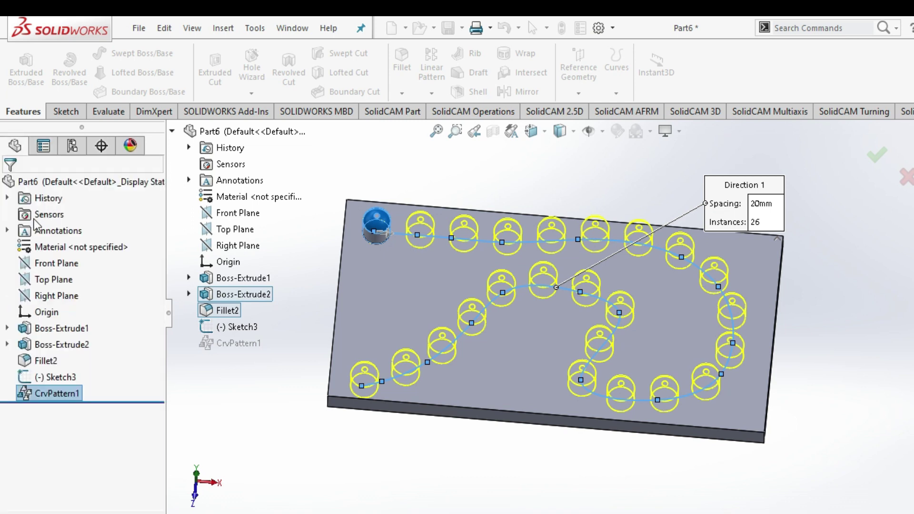
click(241, 381)
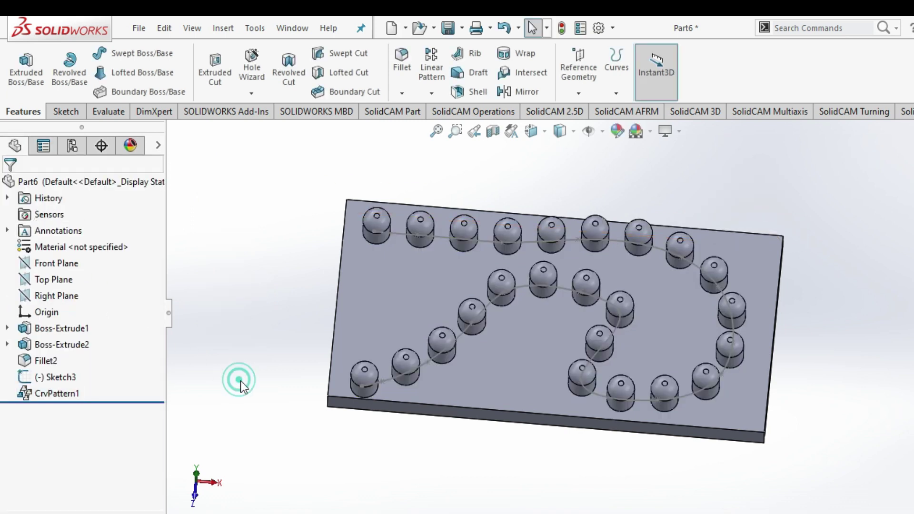
Step: Hide the Sketch3 spline
click(519, 289)
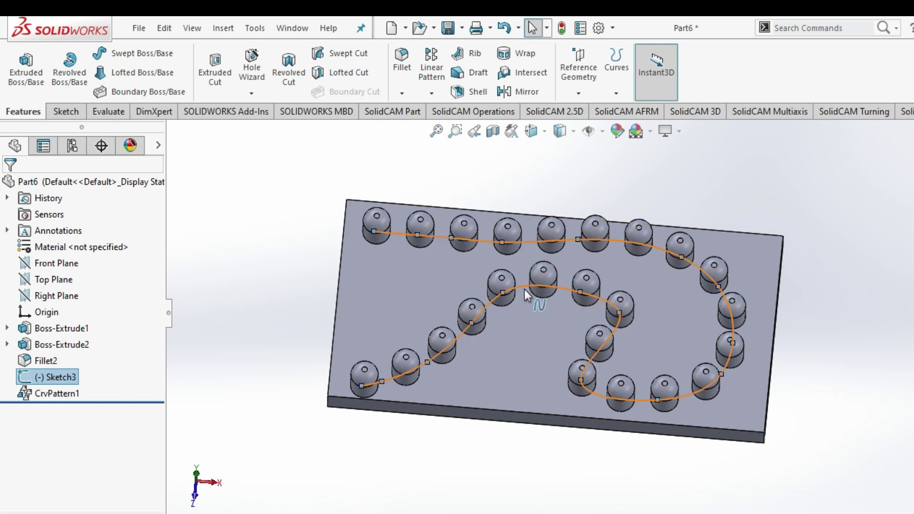
right_click(521, 289)
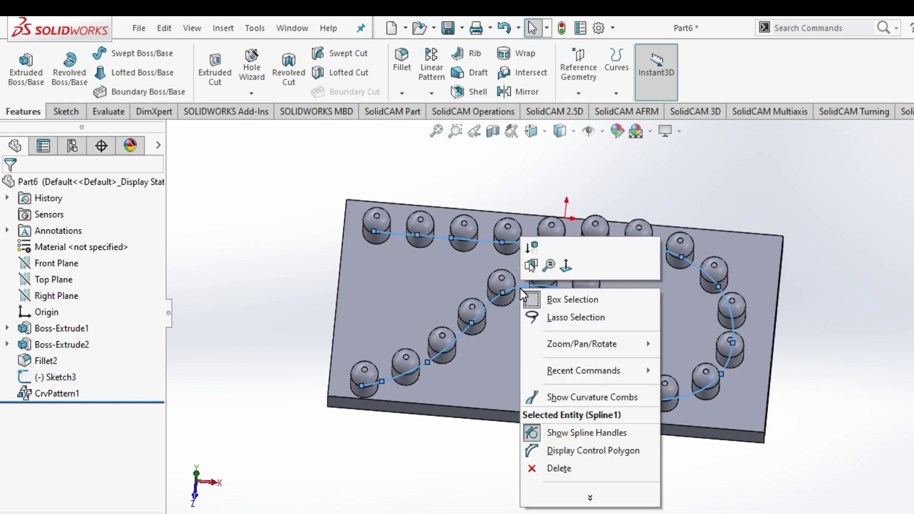
click(225, 285)
click(490, 303)
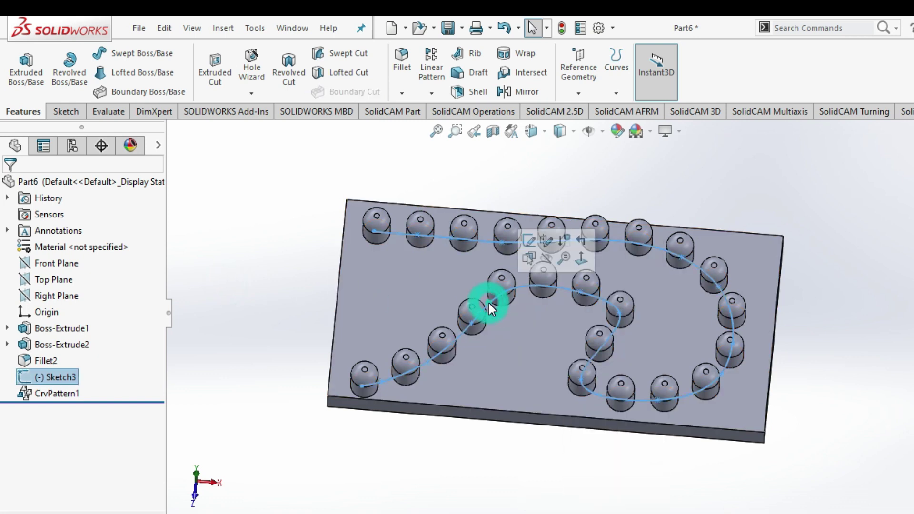
click(547, 261)
click(375, 313)
click(467, 454)
Step: Apply the Plain White scene and orbit to a more frontal view
click(650, 133)
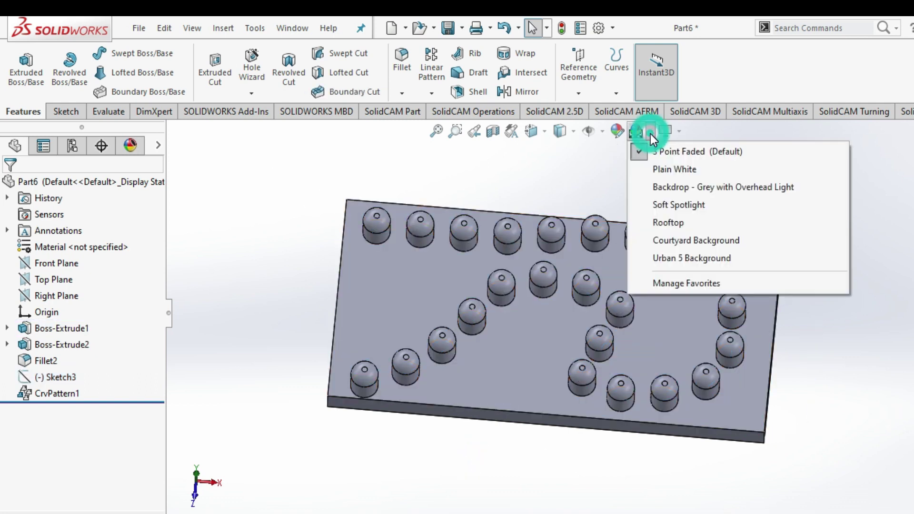
click(664, 169)
mouse_move(290, 339)
middle_down()
mouse_move(694, 336)
mouse_move(641, 277)
middle_up()
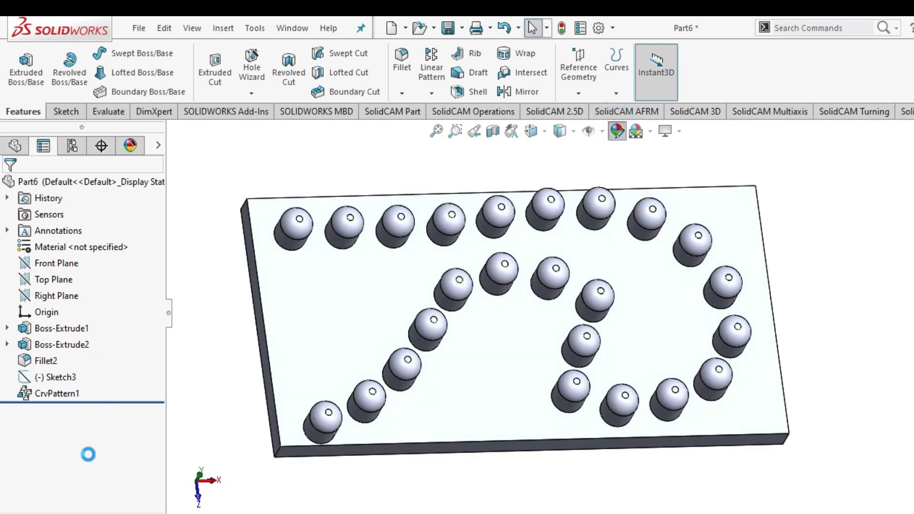
Step: Colour the whole part, plate and pins, orange
click(68, 487)
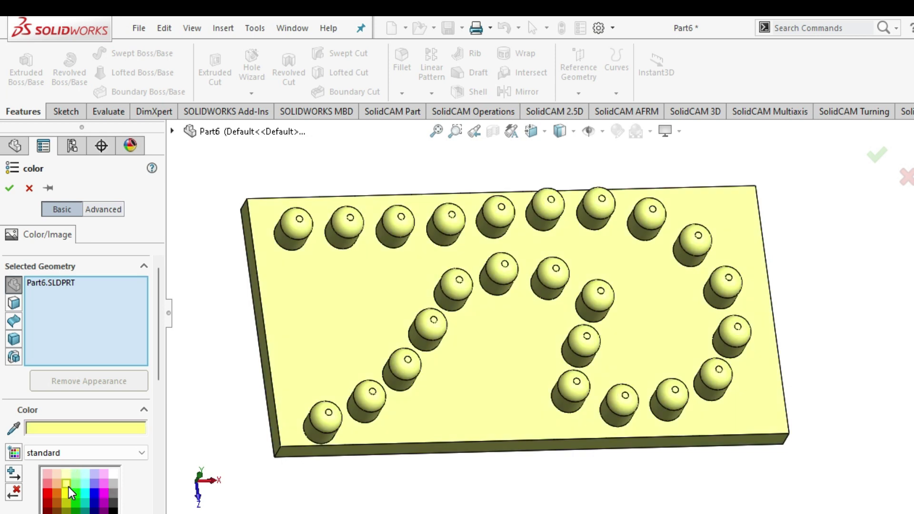
click(59, 492)
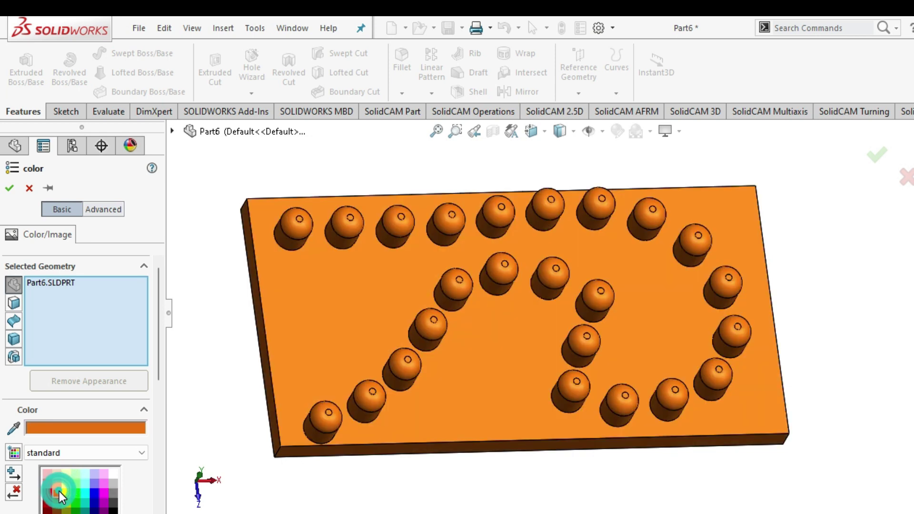
click(6, 191)
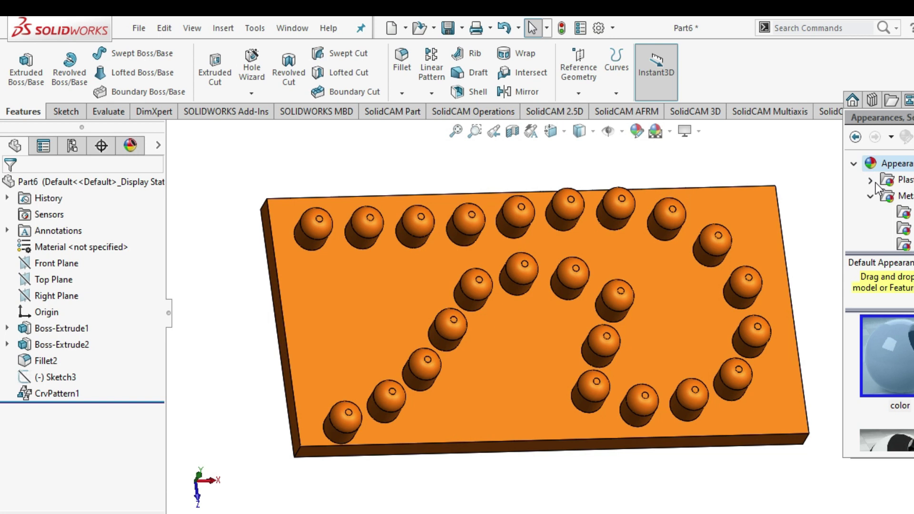
click(904, 229)
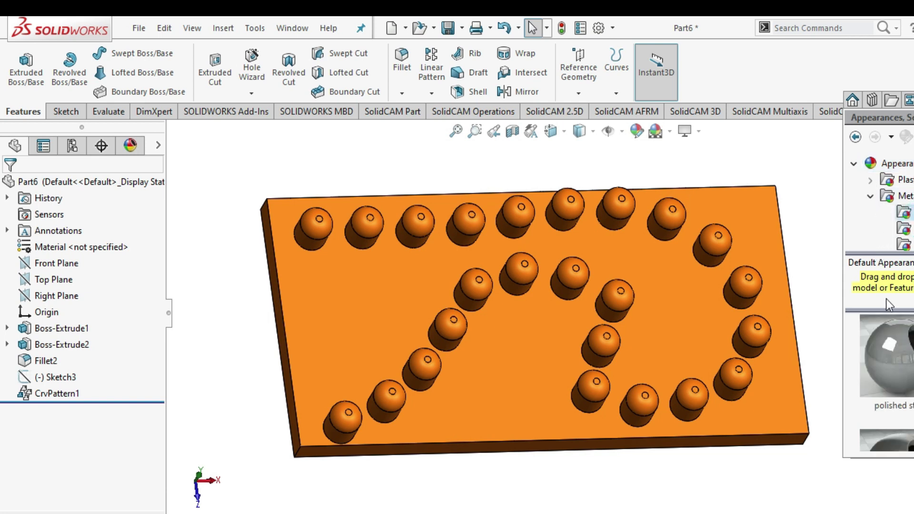
drag(902, 365, 693, 333)
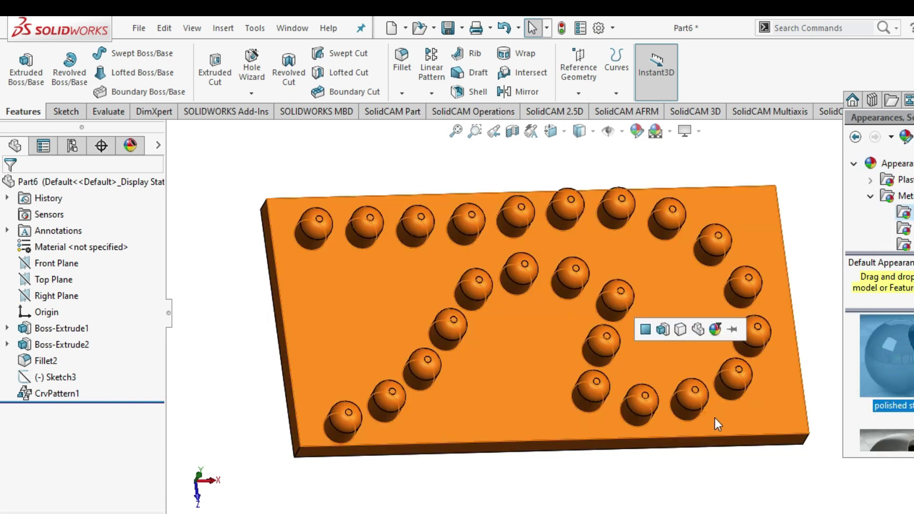
drag(707, 385, 695, 317)
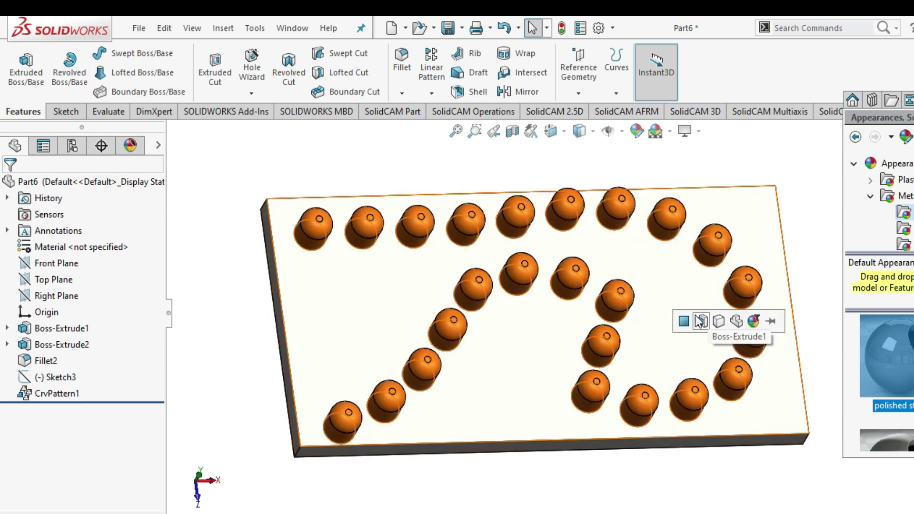
click(695, 310)
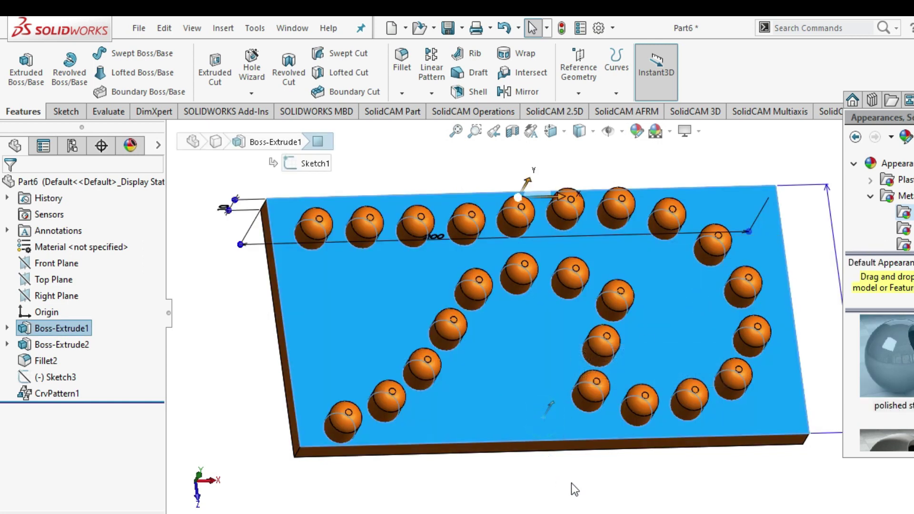
click(571, 483)
middle_drag(591, 459, 822, 371)
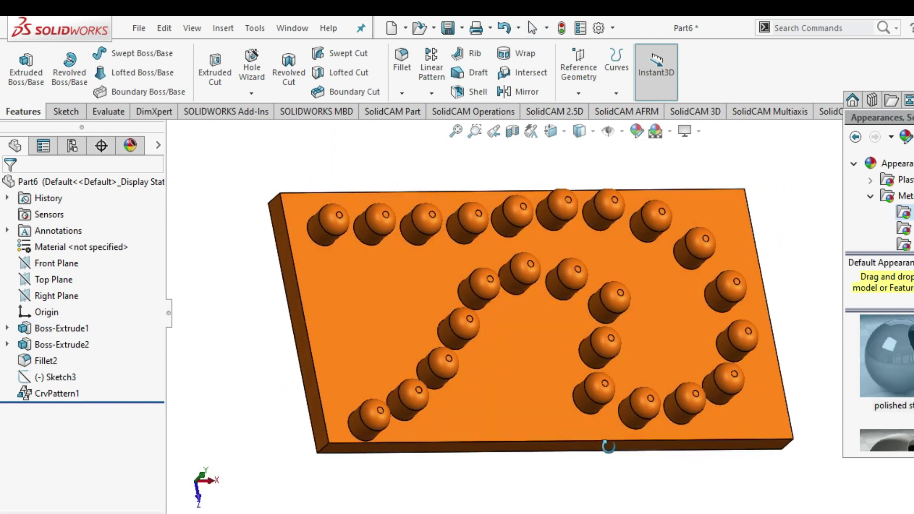